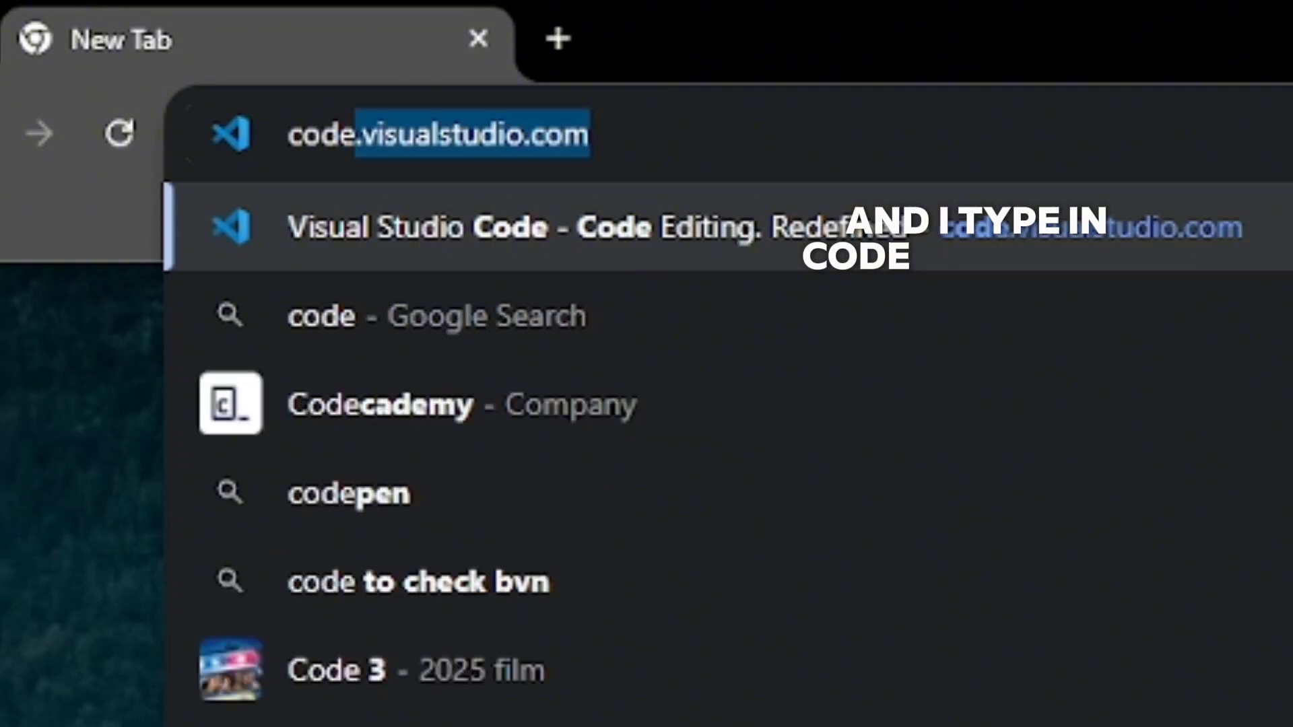
# - Go to the website code.visualstudio.com
pyautogui.write('v')
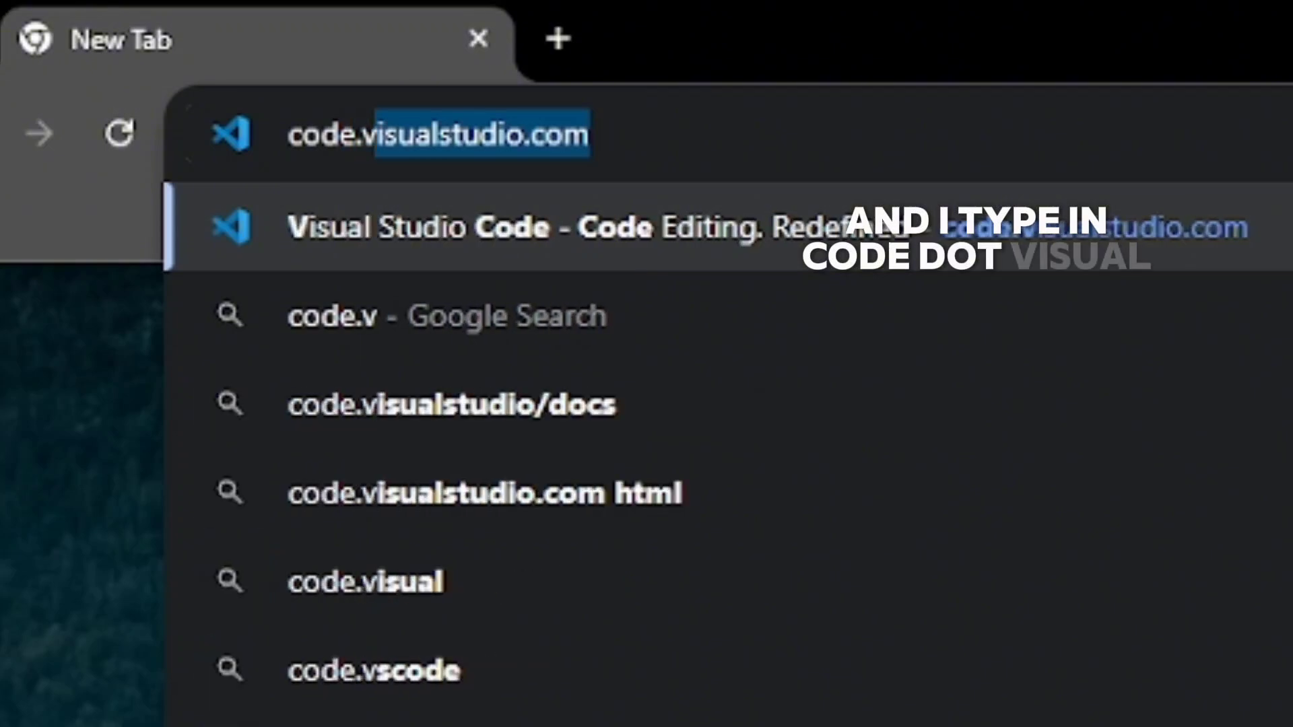
pyautogui.write('isual')
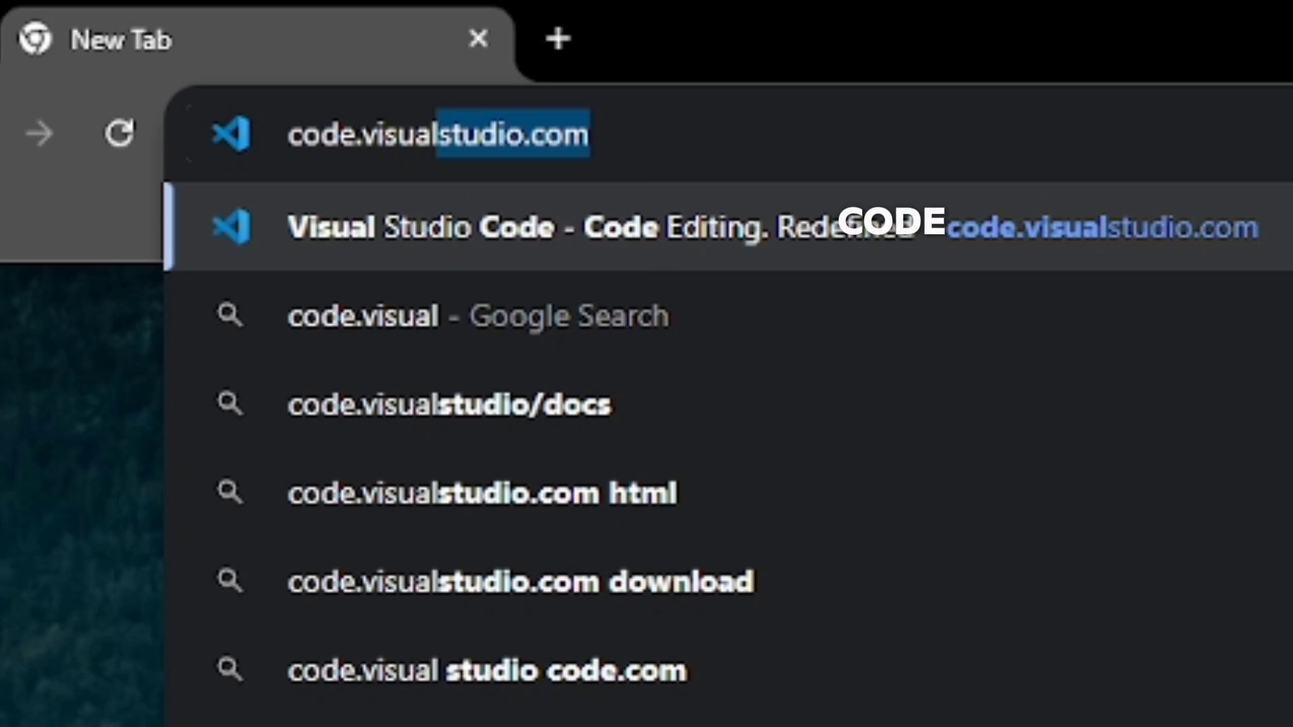
pyautogui.write('st')
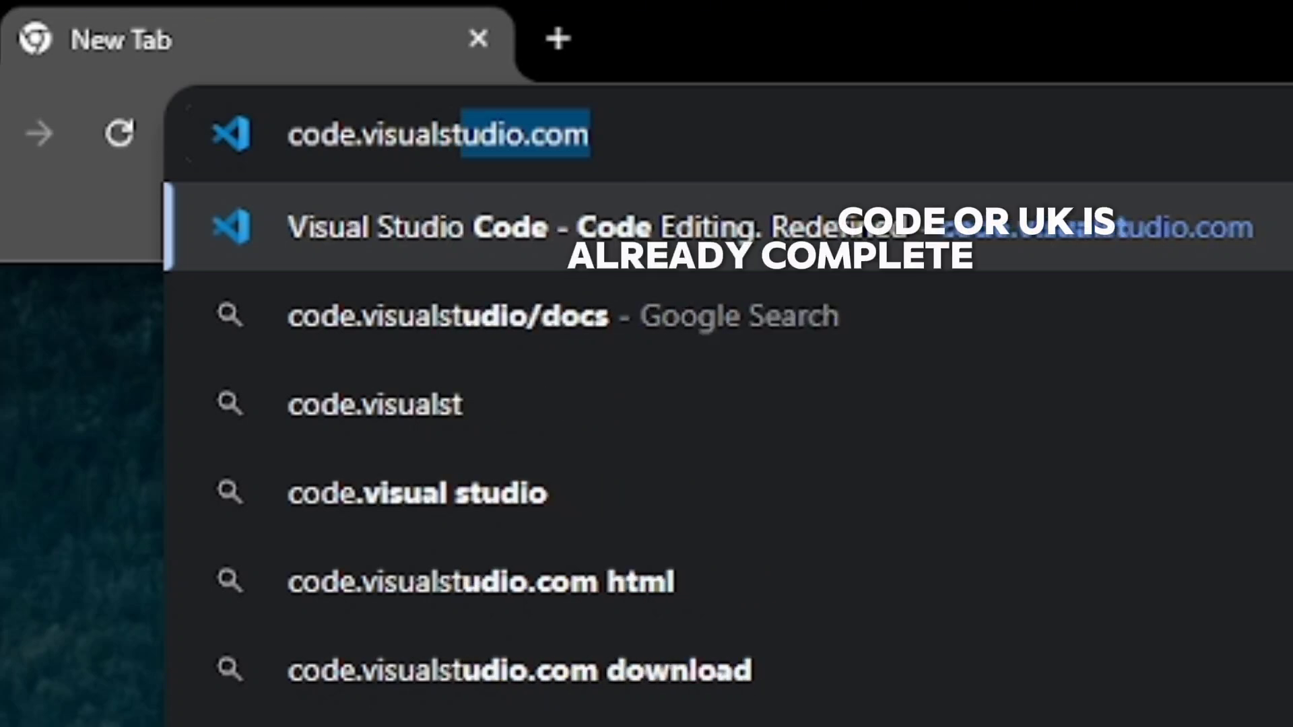
pyautogui.write('u')
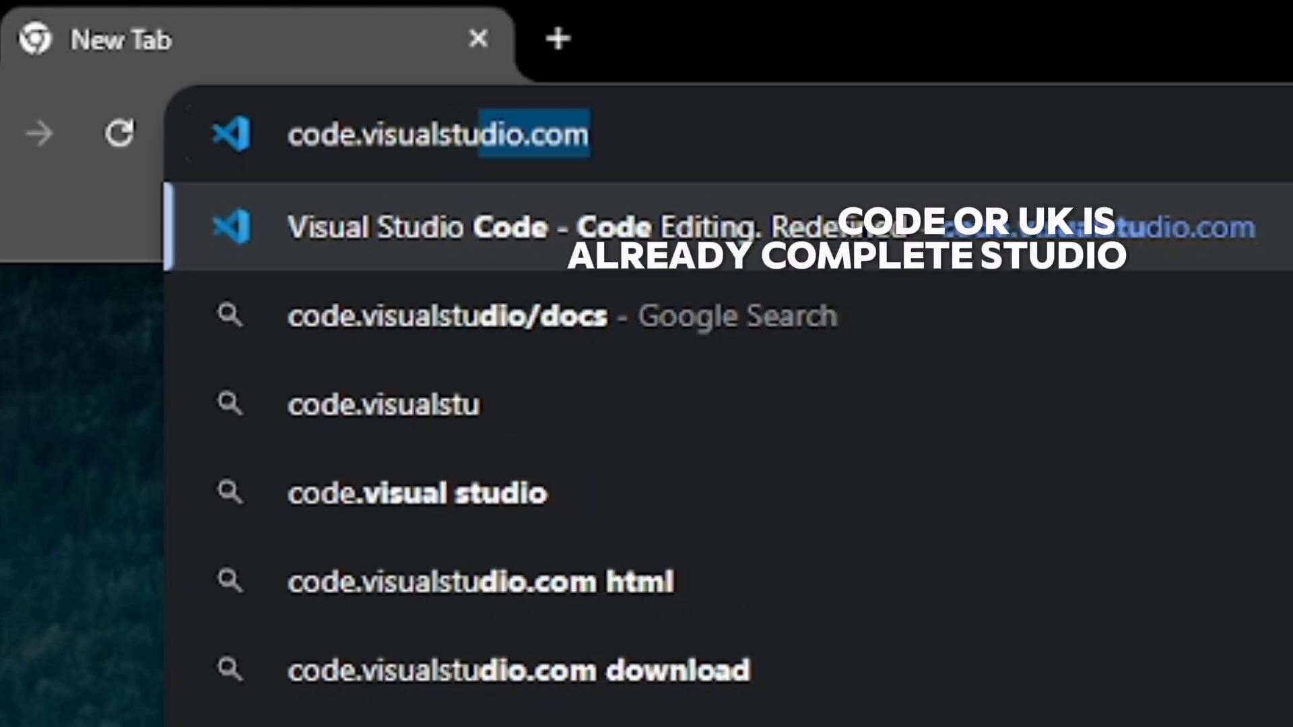
pyautogui.write('dio.')
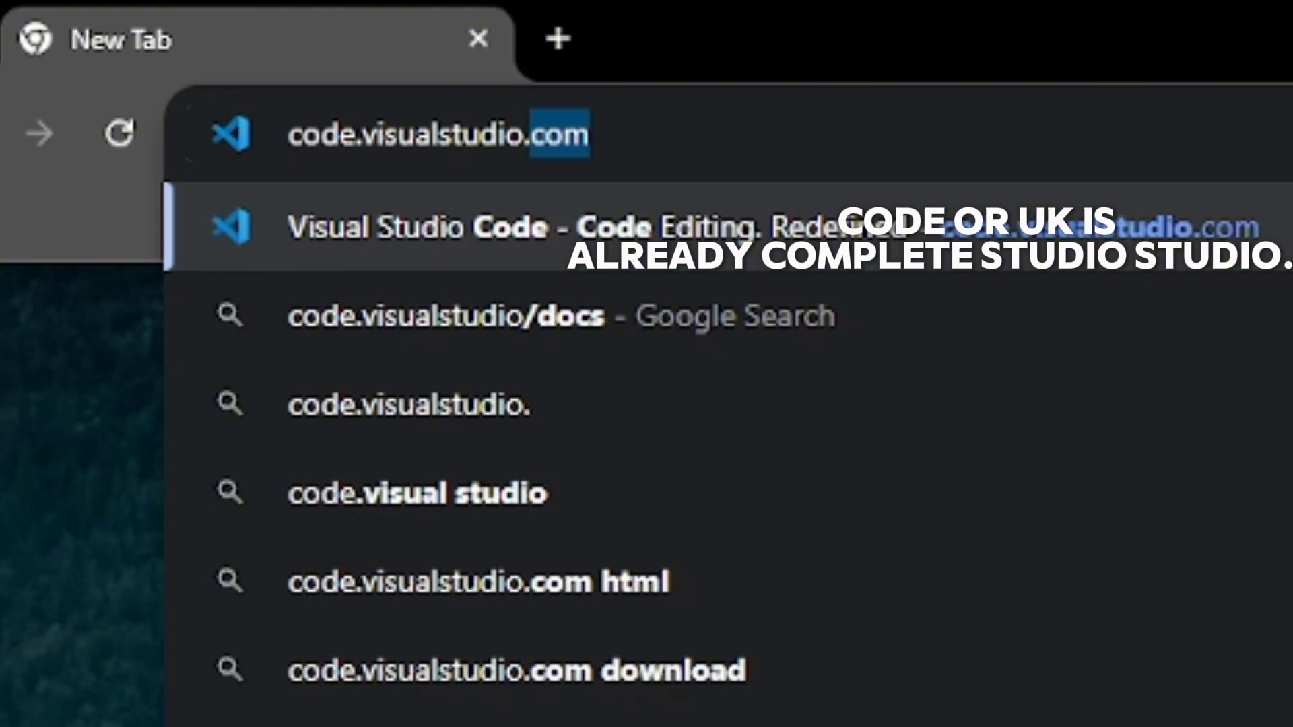
pyautogui.write('com')
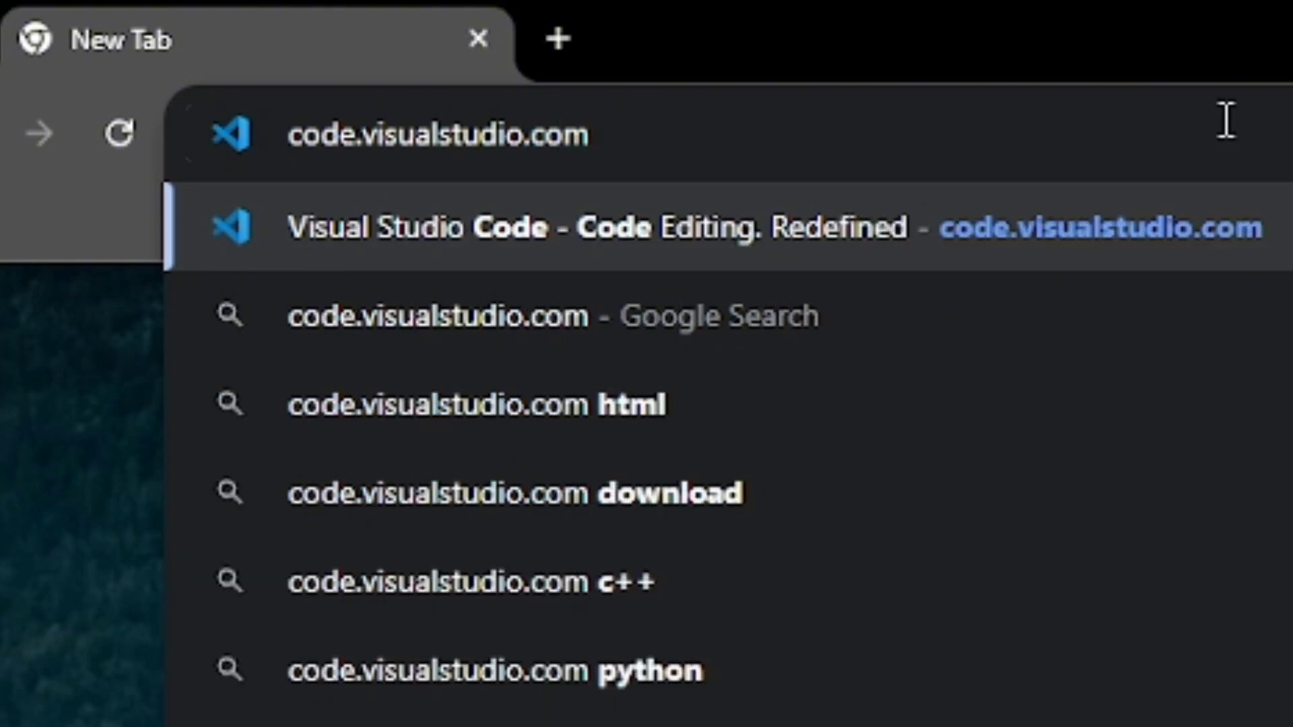
pyautogui.press('Return')
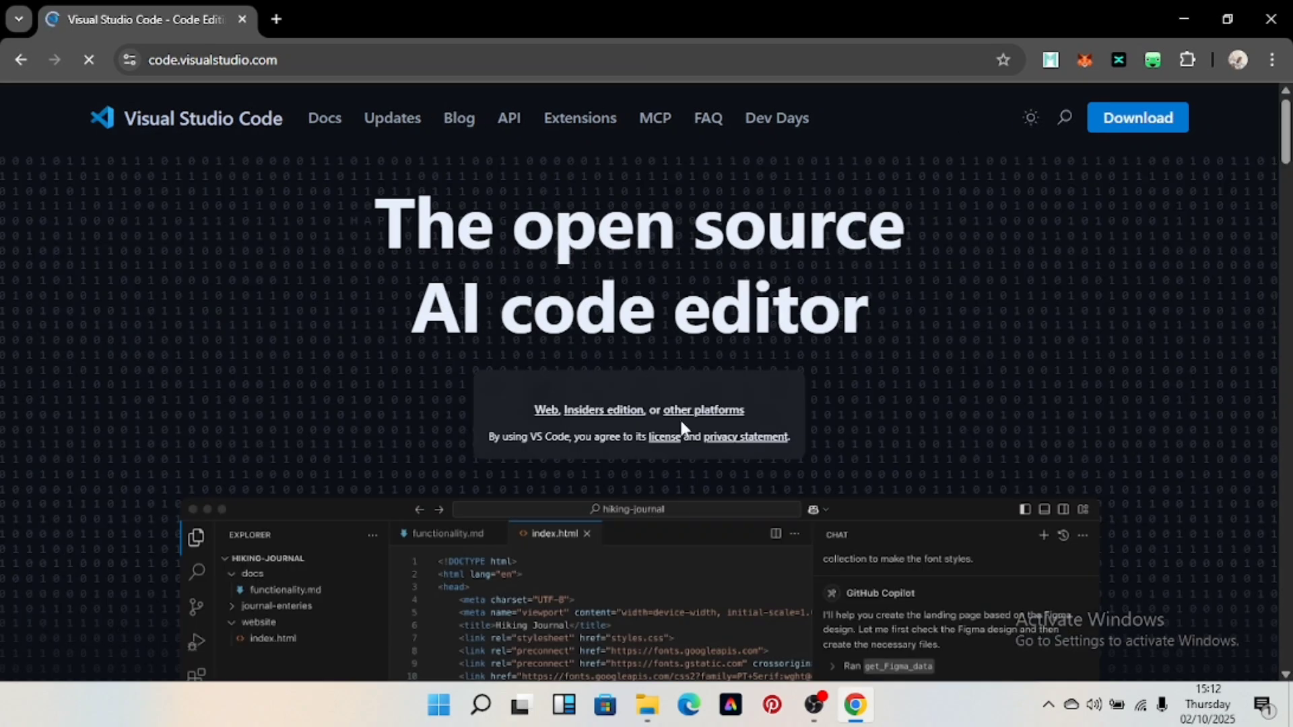
# - Download Visual Studio Code for Windows and check the installer's progress in the recent downloads
pyautogui.scroll(-4, 667, 421)
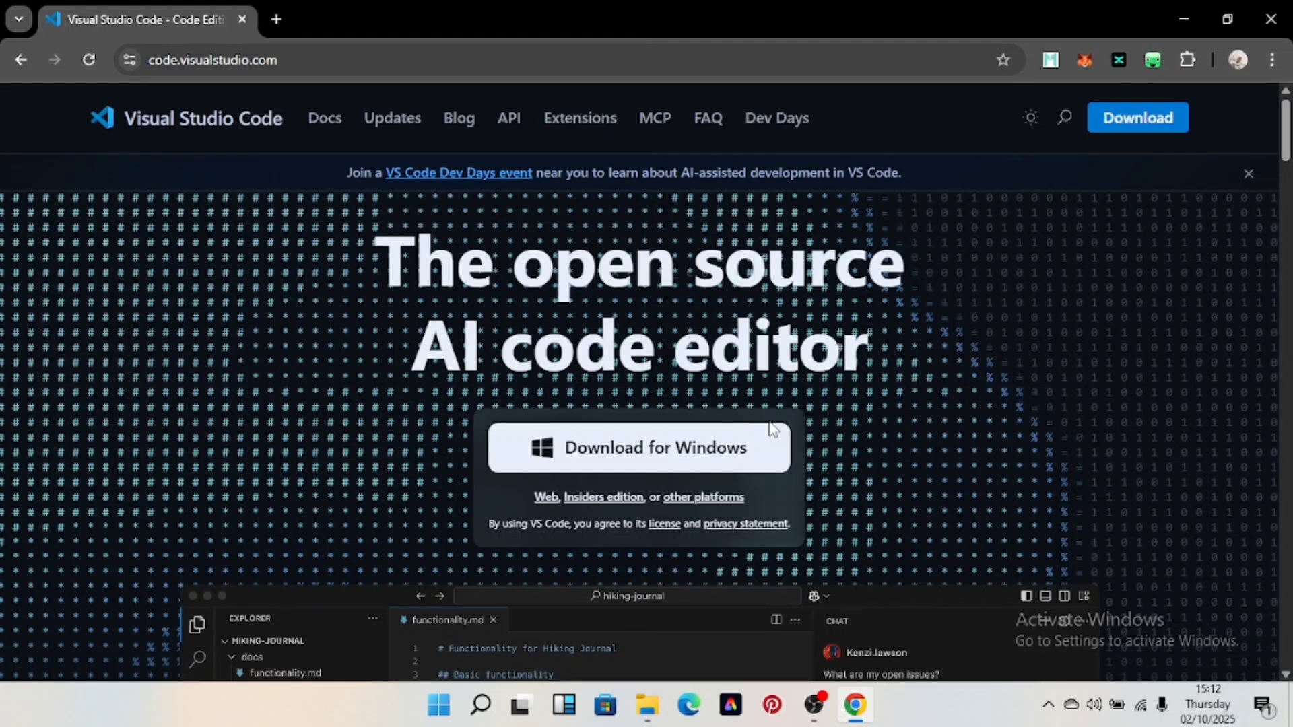
pyautogui.click(668, 465)
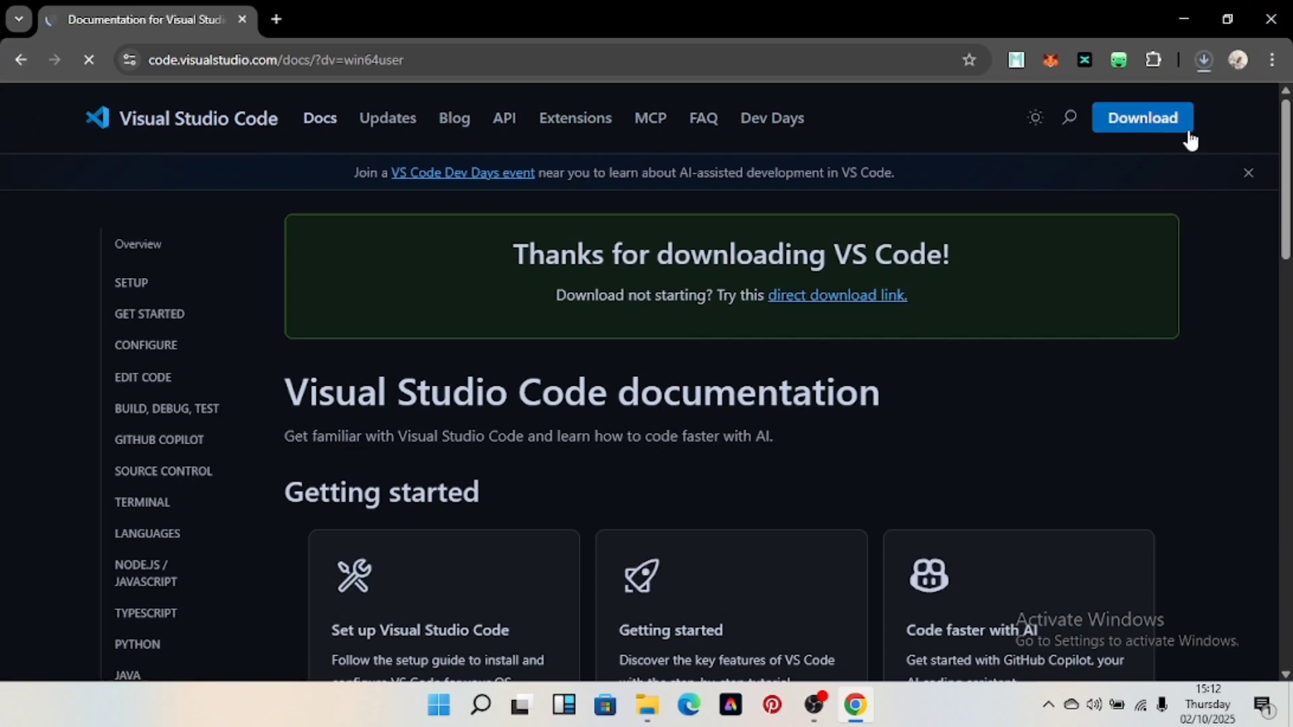
pyautogui.click(1207, 61)
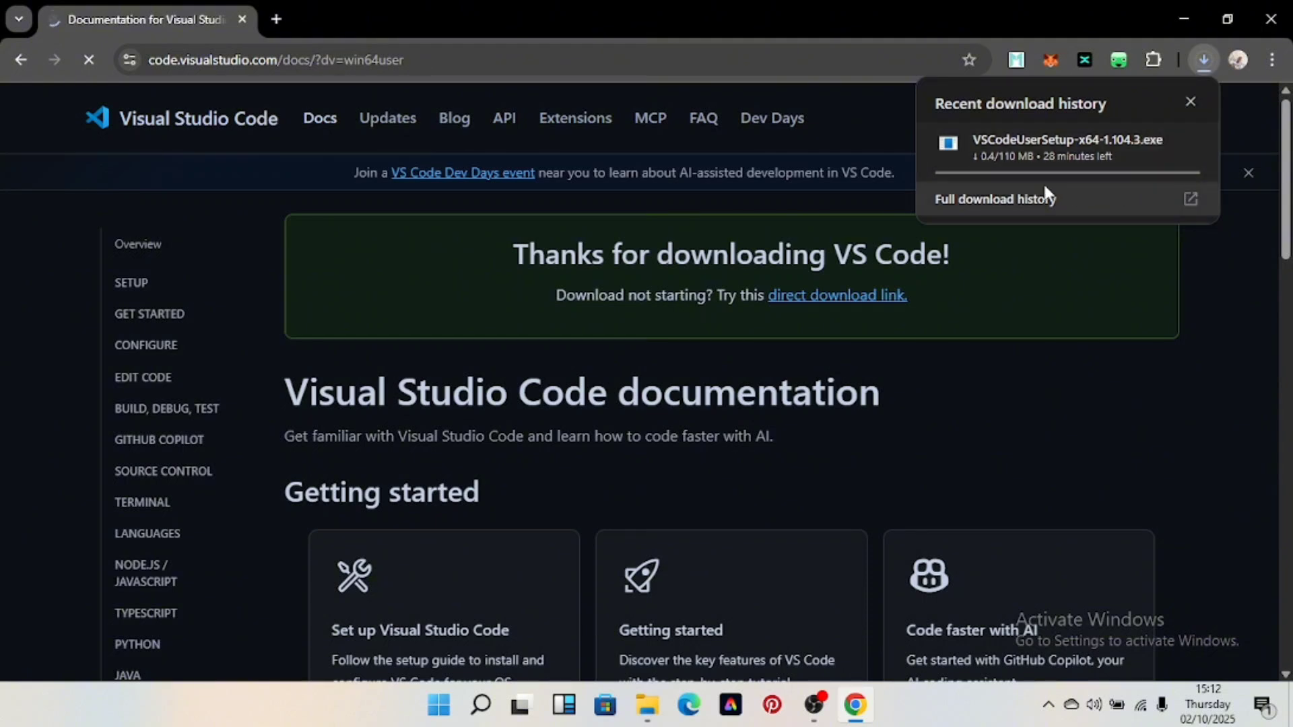
pyautogui.moveTo(1084, 176)
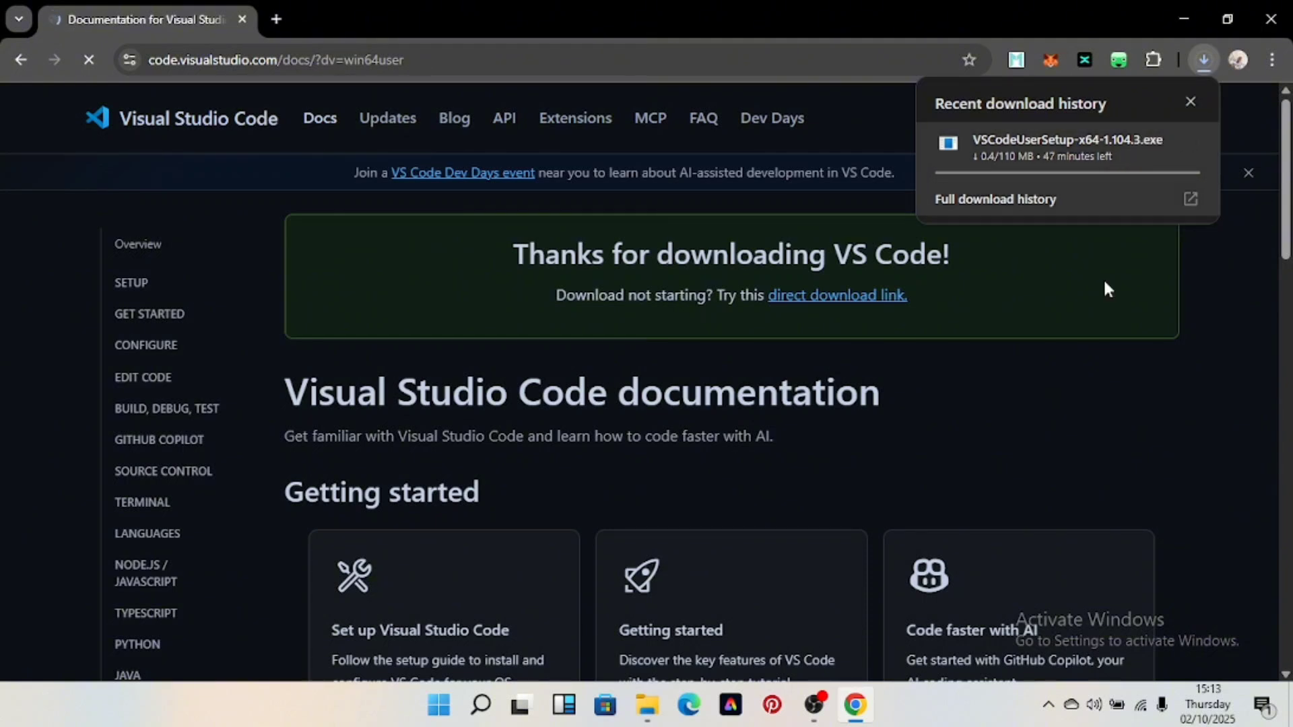
pyautogui.moveTo(826, 705)
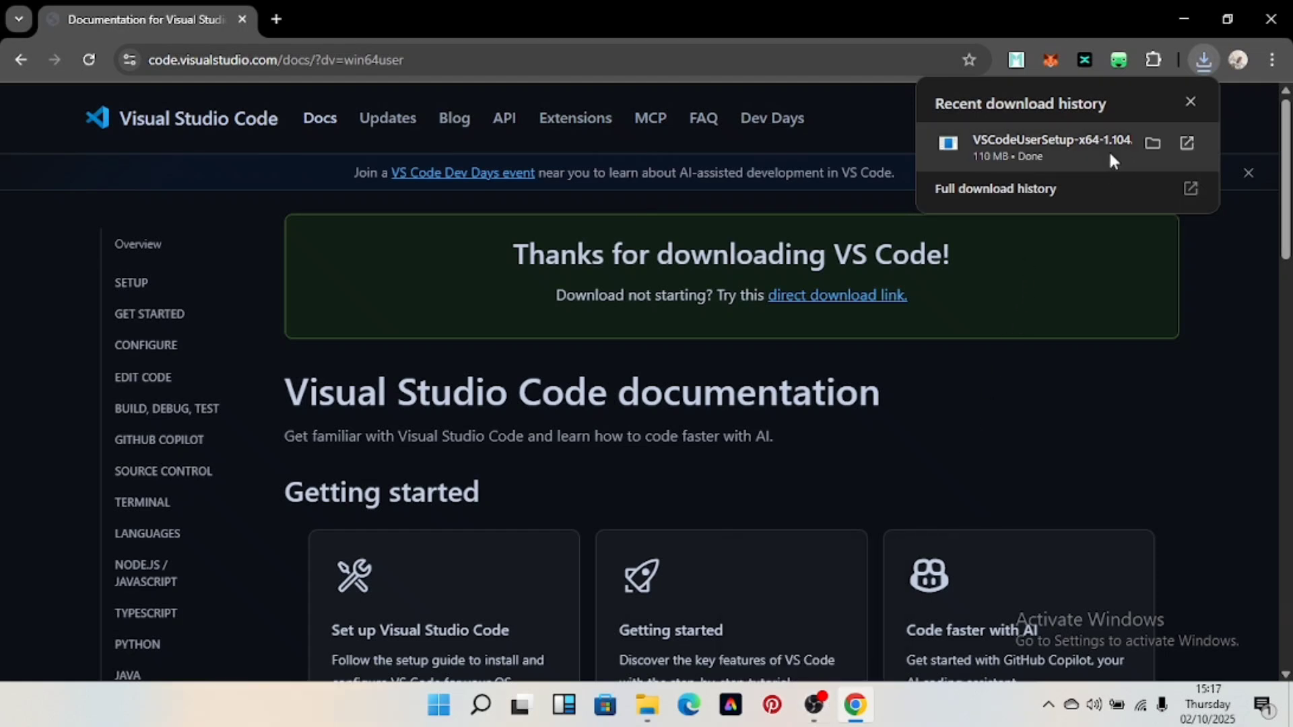
# - Run the downloaded VSCodeUserSetup installer and accept its license agreement
pyautogui.click(1068, 147)
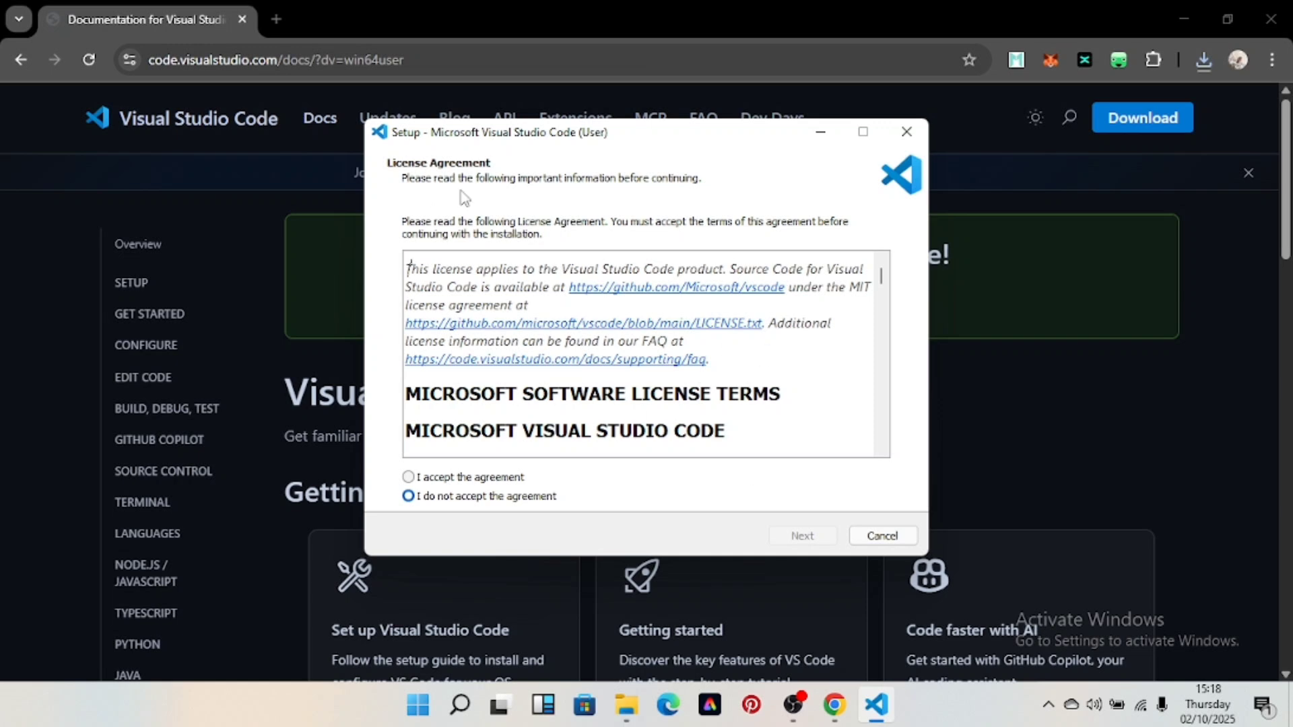
pyautogui.click(408, 477)
pyautogui.click(810, 537)
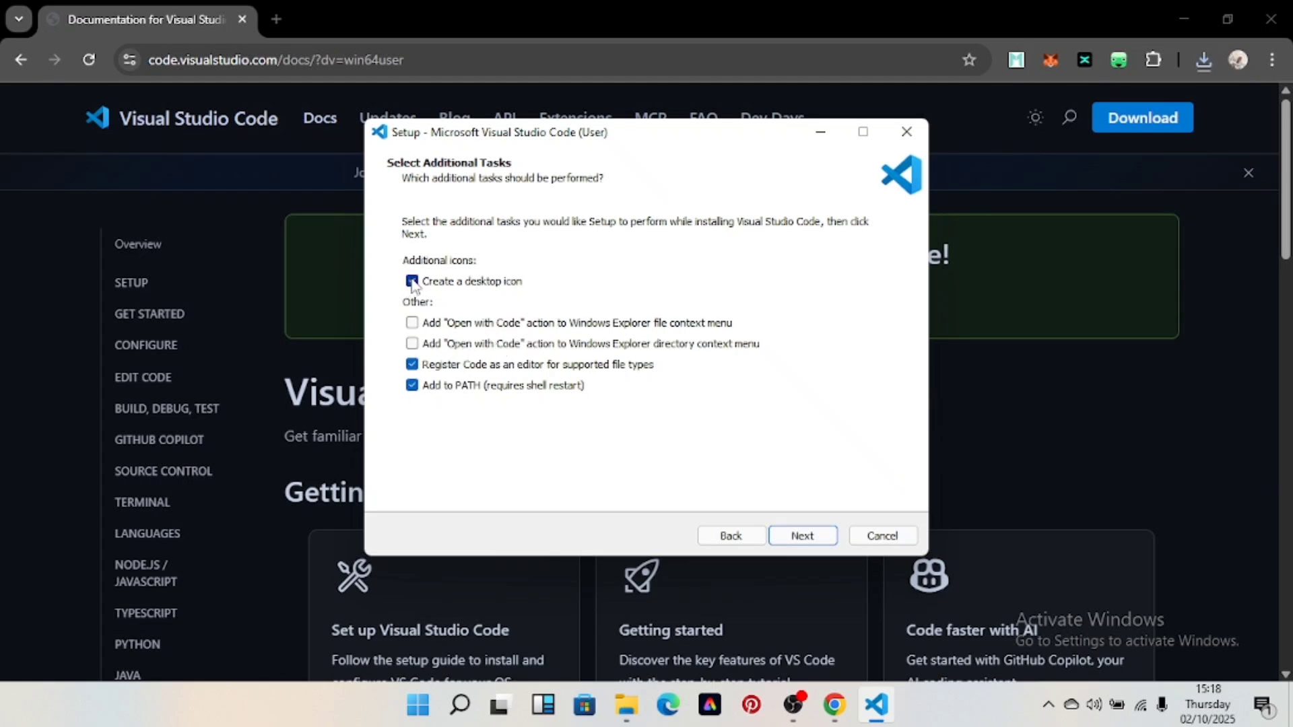
# - Install Visual Studio Code with the desktop icon task selected and finish the setup with the launch option enabled
pyautogui.click(801, 532)
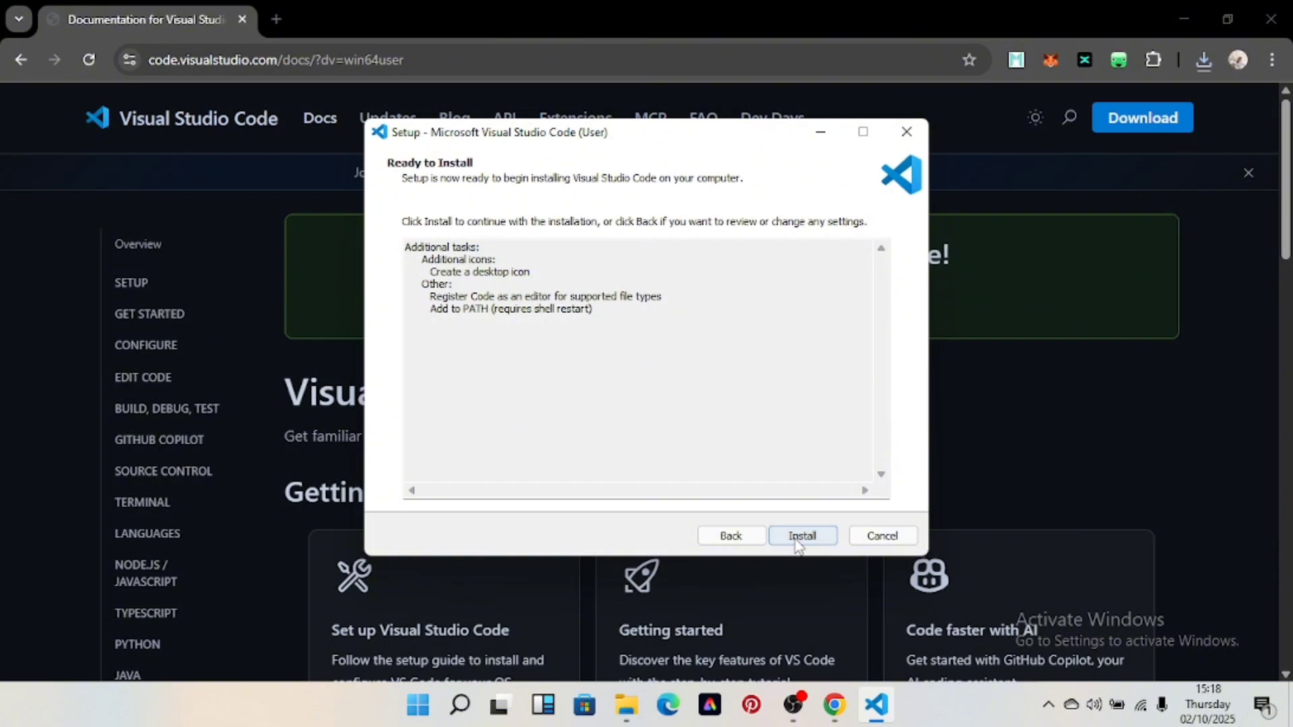
pyautogui.click(798, 542)
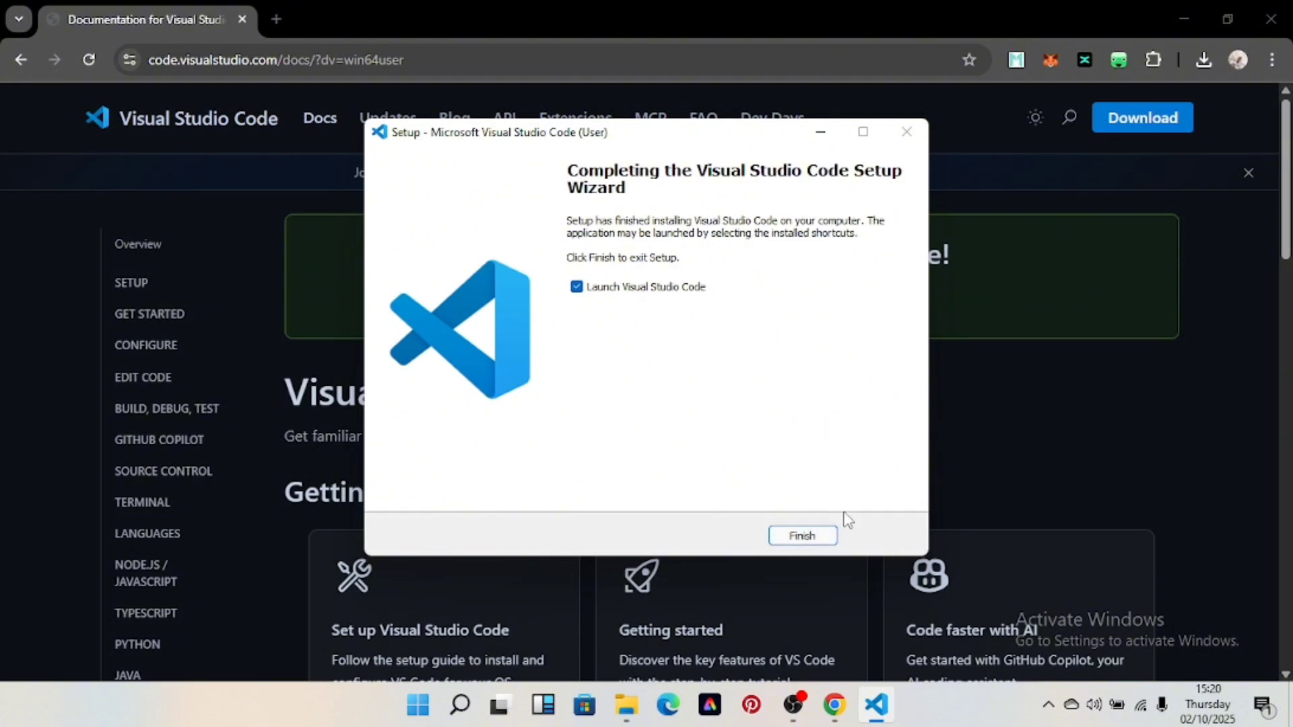
pyautogui.click(822, 535)
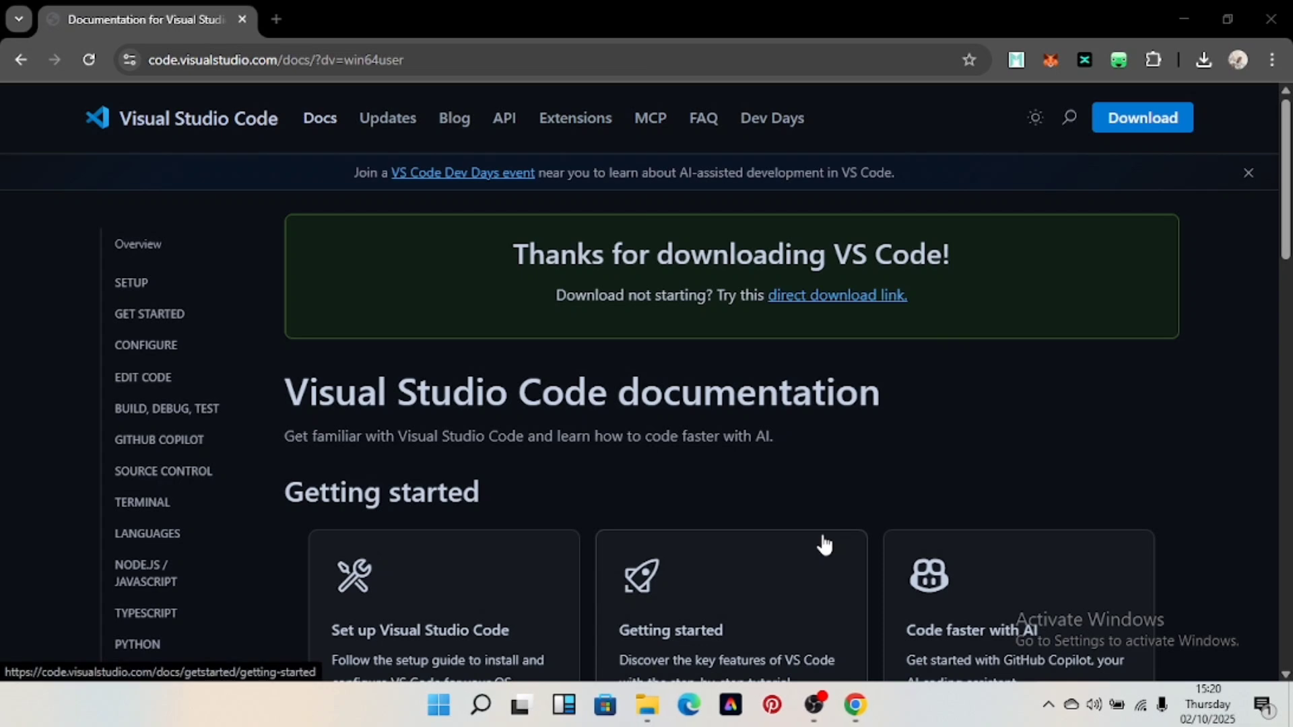
# - Minimize the browser and editor windows to show the desktop, and switch back to Visual Studio Code
pyautogui.click(1185, 21)
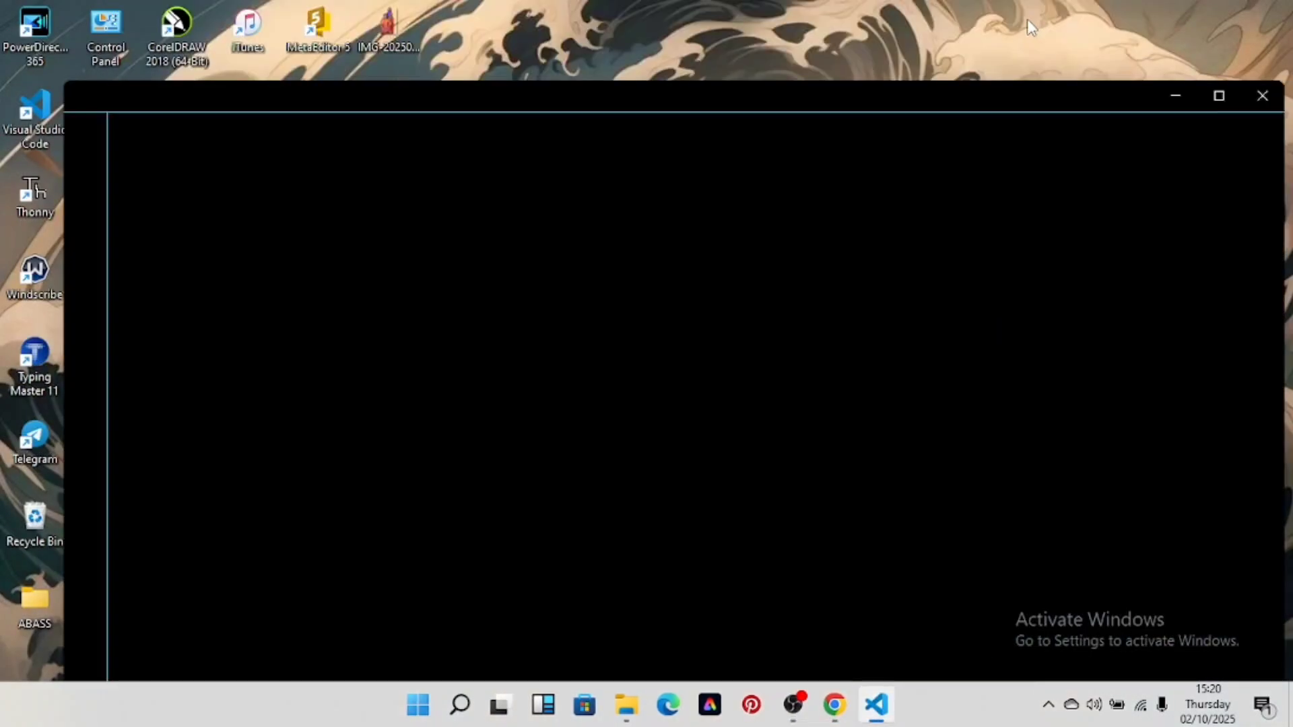
pyautogui.click(1170, 88)
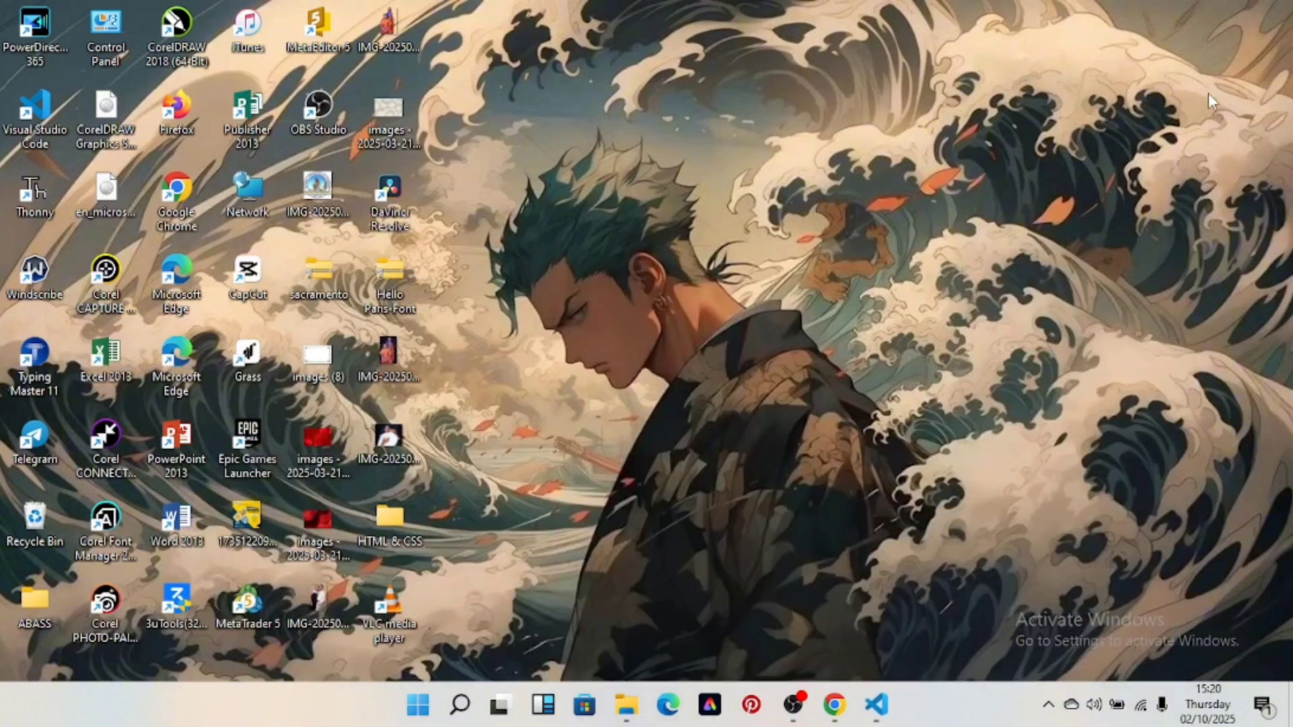
pyautogui.moveTo(877, 703)
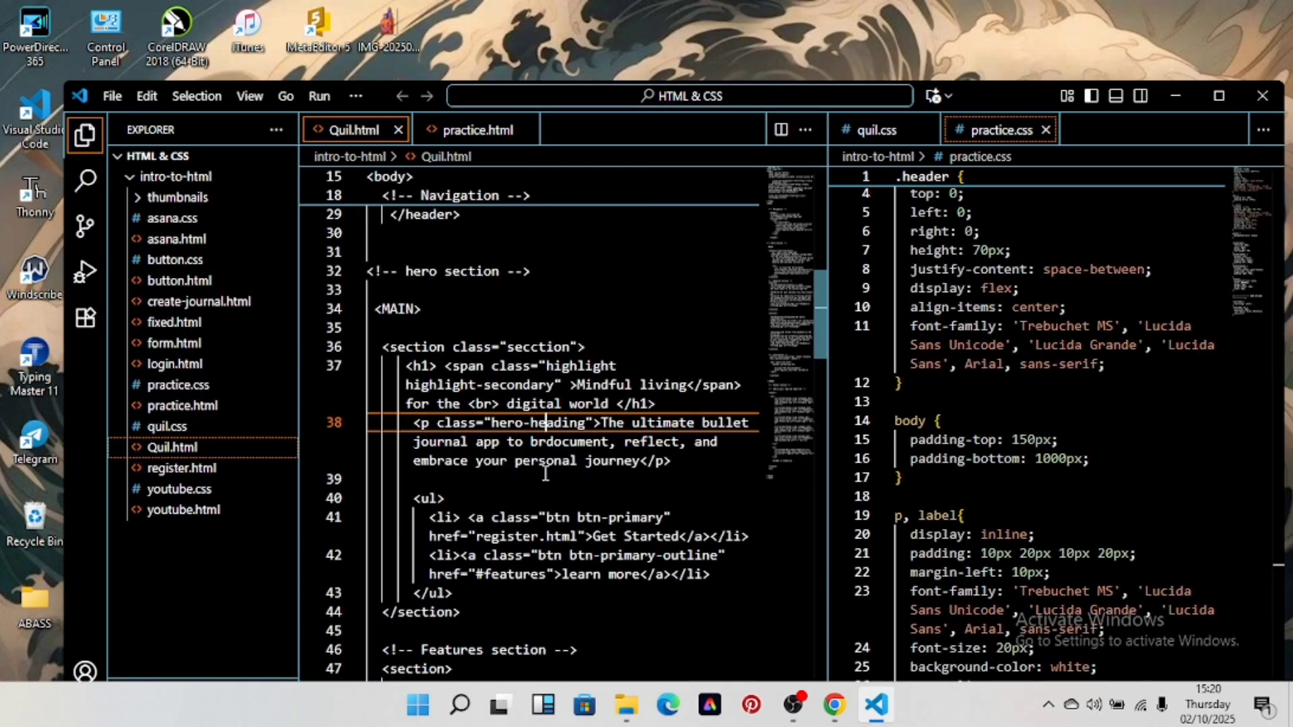
# - Skim the Quil.html code and the version 1.104 release notes, and close the release notes
pyautogui.scroll(-10, 546, 473)
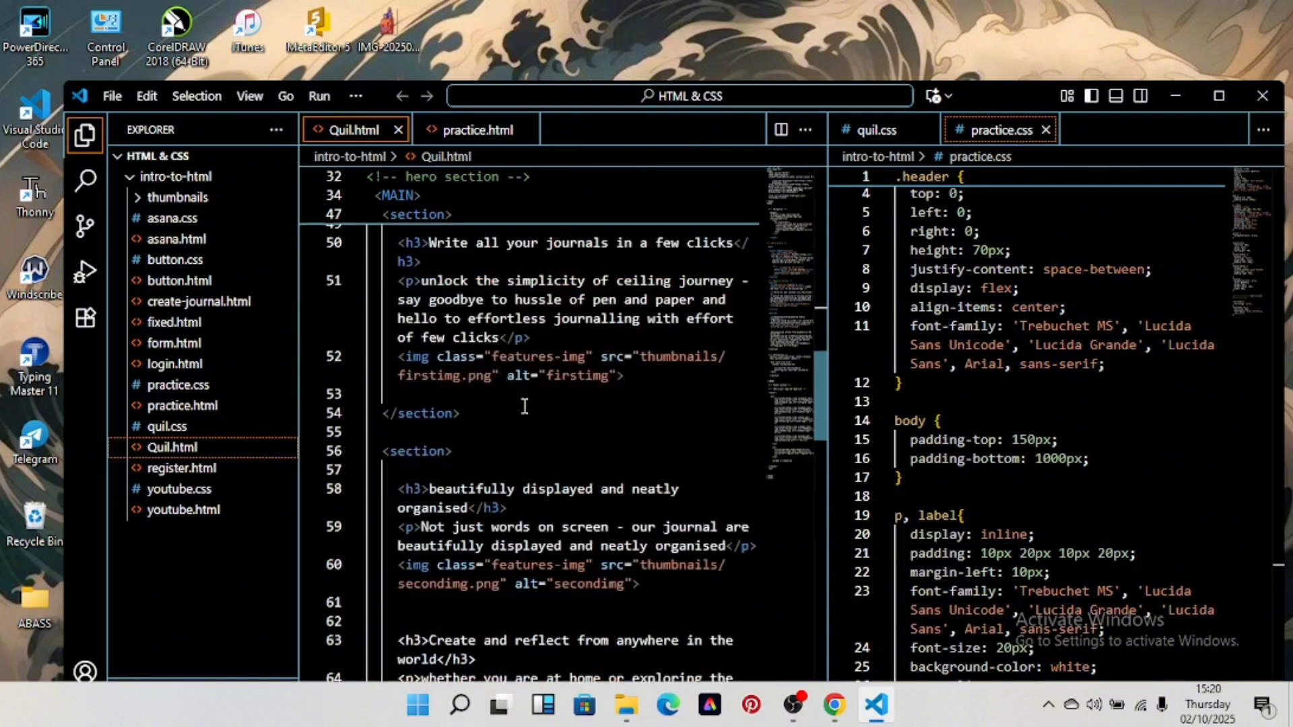
pyautogui.scroll(10, 525, 406)
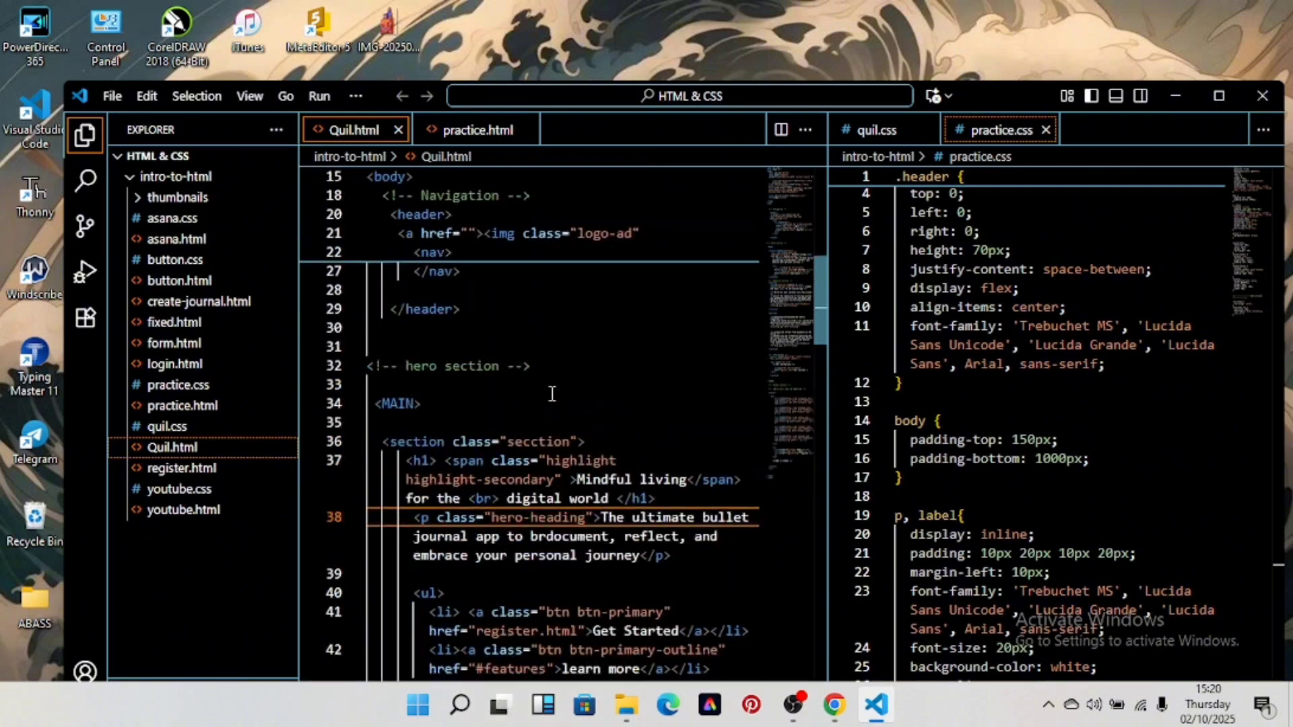
pyautogui.scroll(3, 552, 394)
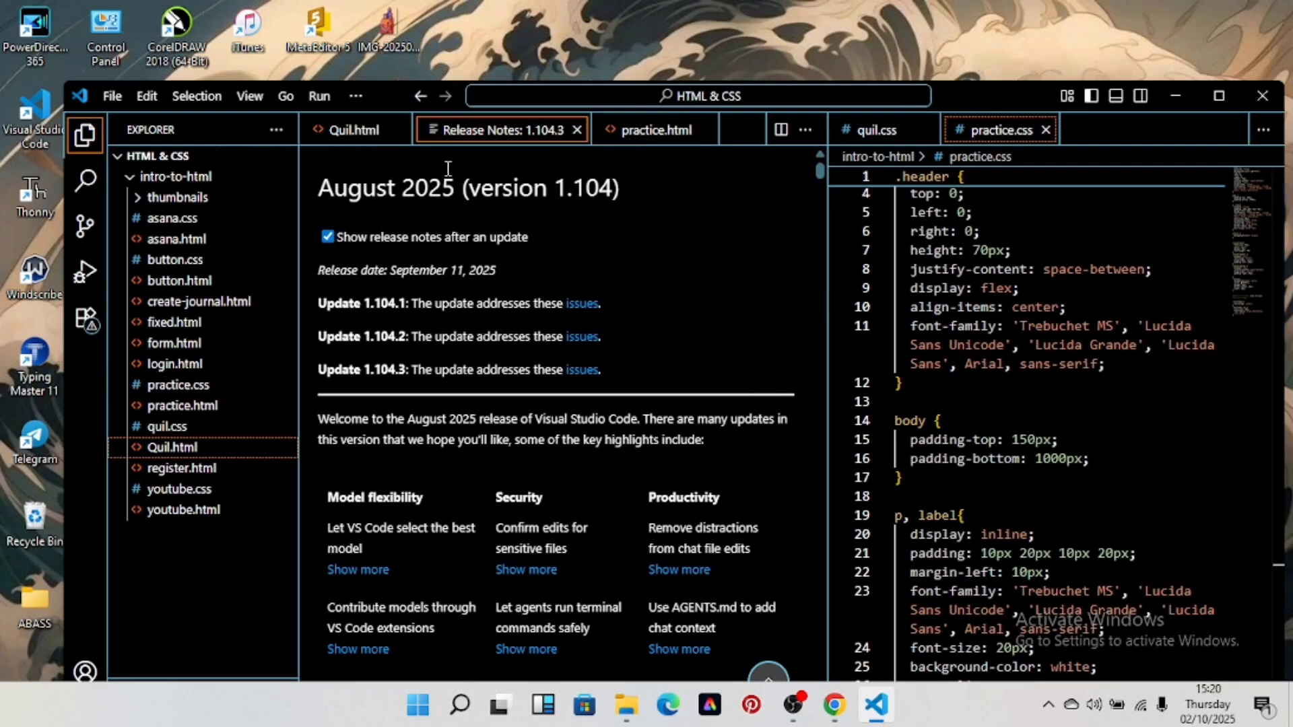
pyautogui.scroll(-10, 640, 427)
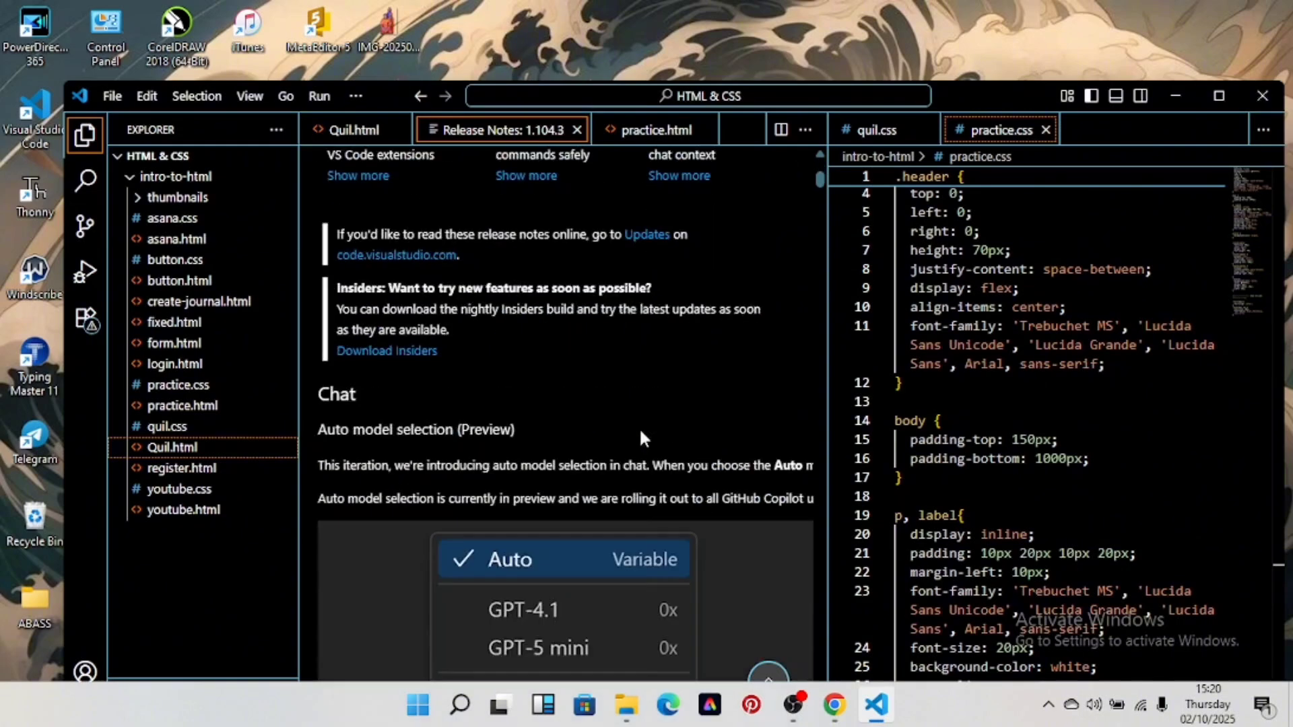
pyautogui.scroll(5, 636, 447)
pyautogui.scroll(5, 637, 447)
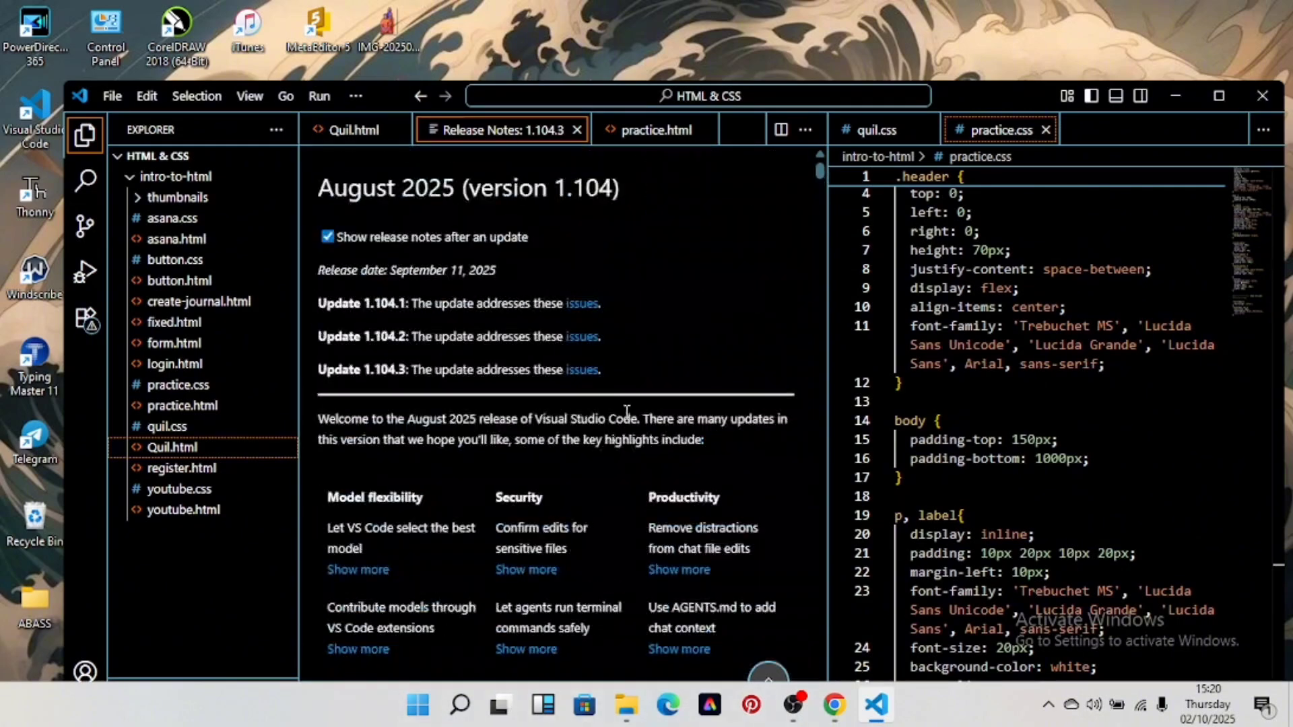
pyautogui.click(577, 131)
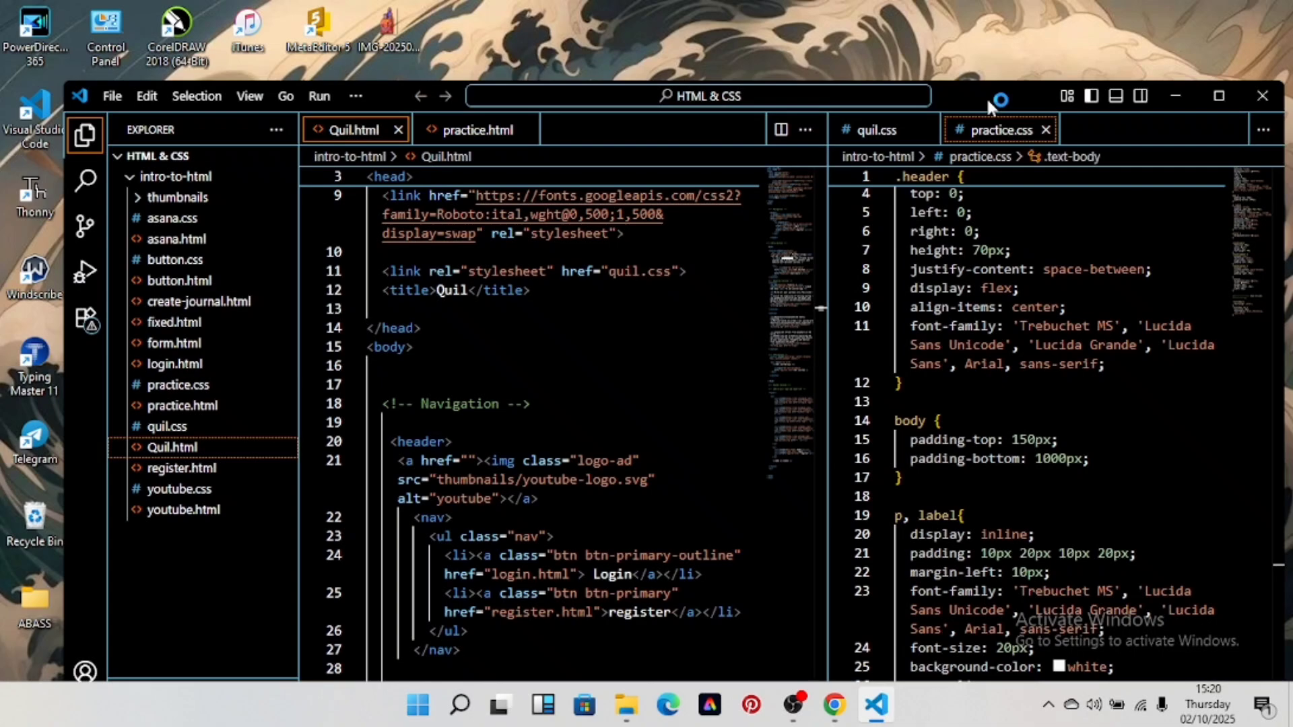
# - Move the editor window slightly up the screen and close all open HTML and CSS files
pyautogui.moveTo(987, 100); pyautogui.dragTo(1004, 64)
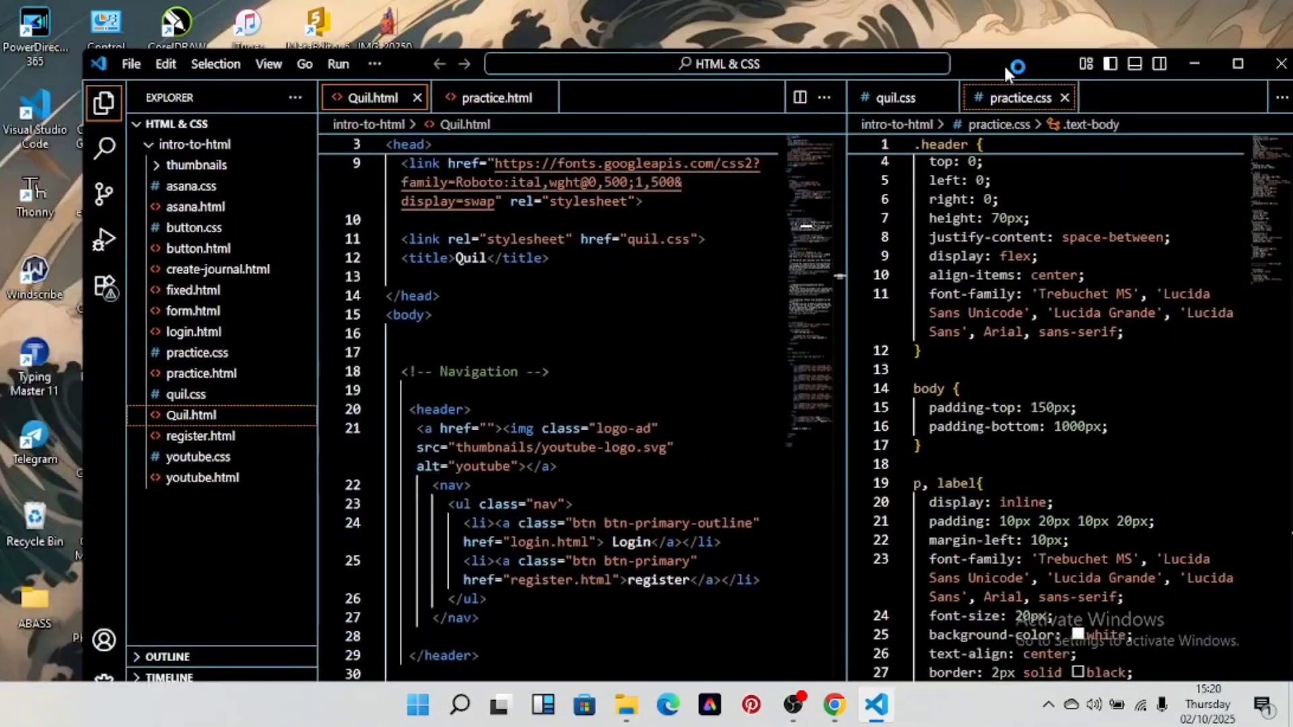
pyautogui.click(417, 98)
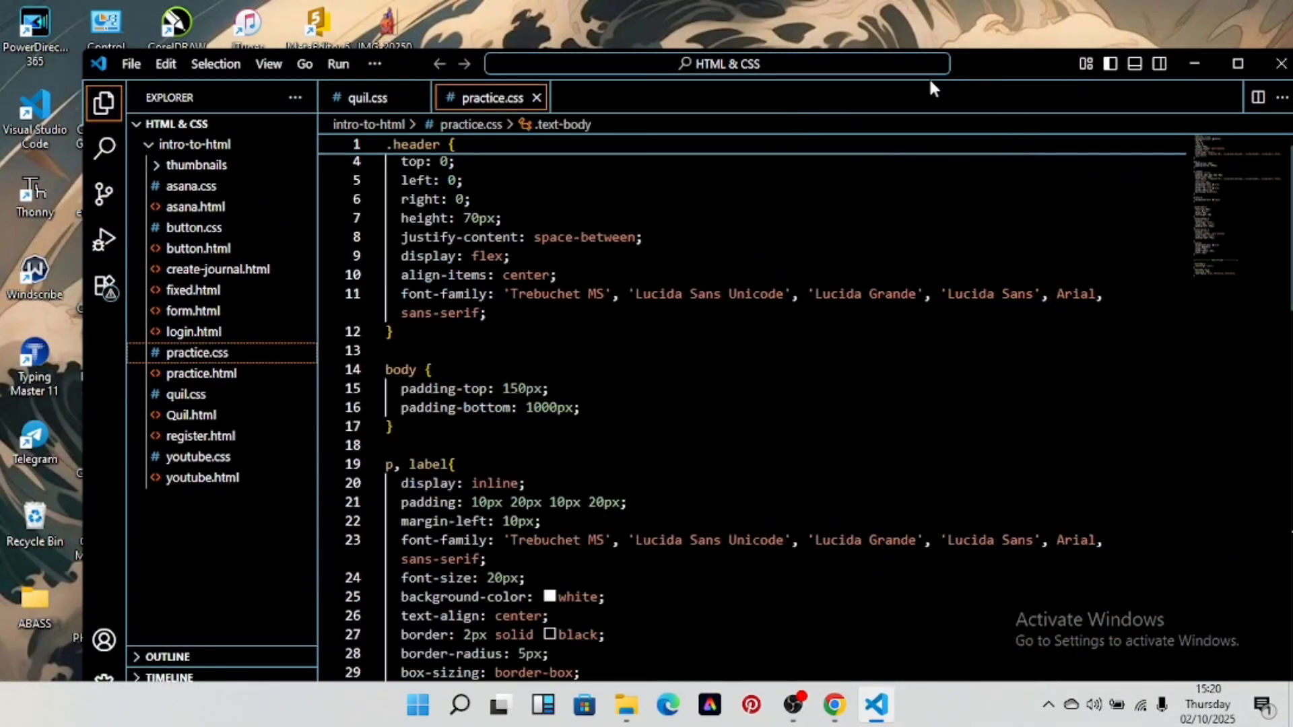
pyautogui.click(536, 98)
pyautogui.click(418, 98)
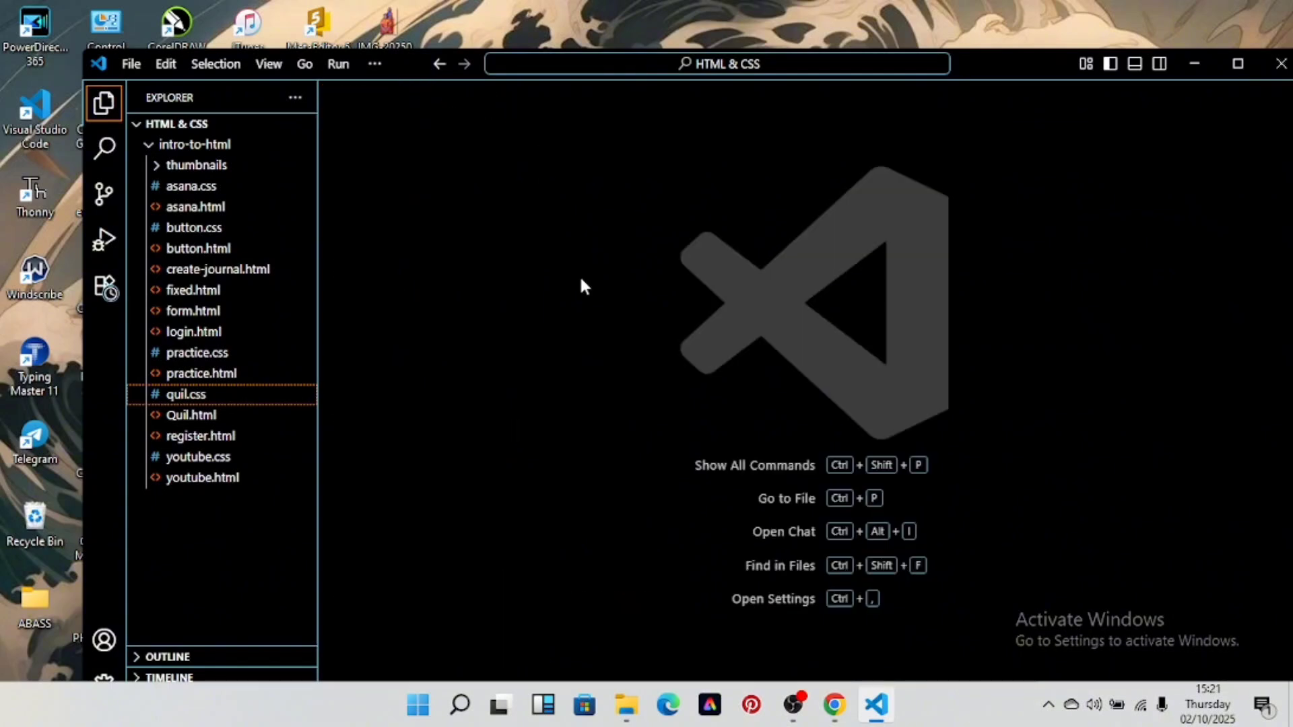
pyautogui.click(173, 124)
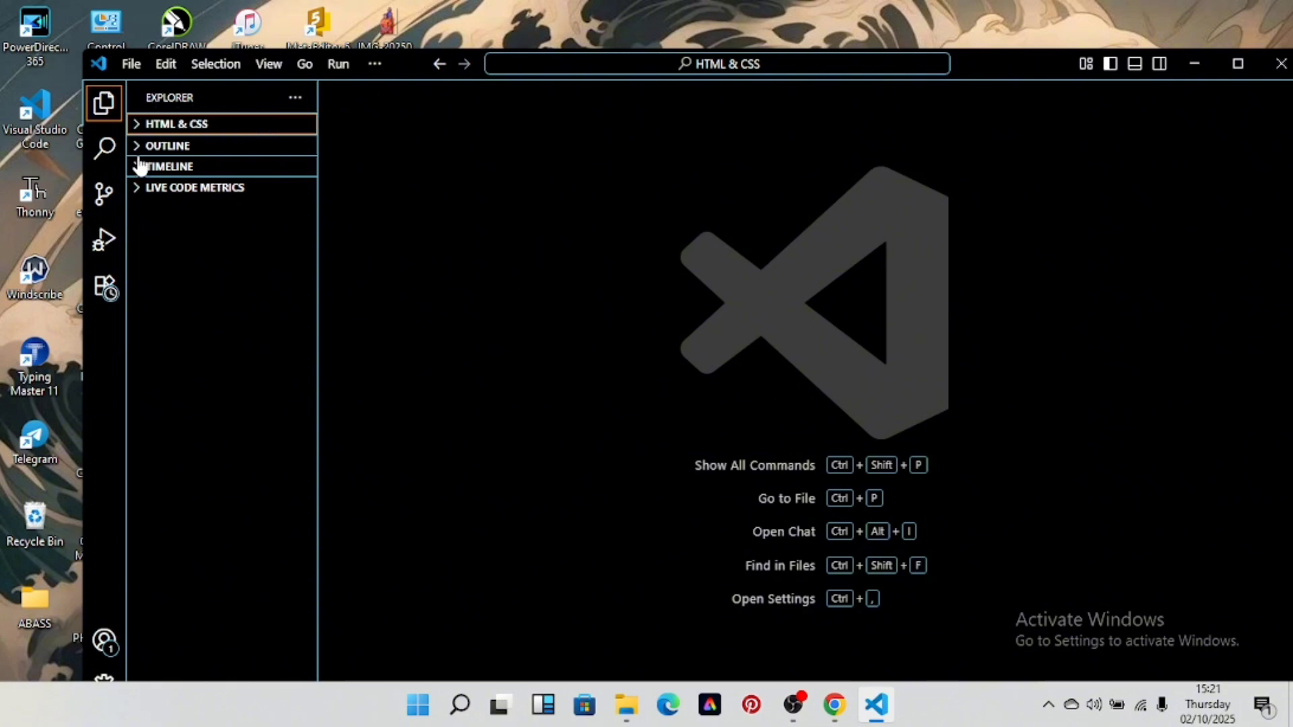
pyautogui.click(294, 103)
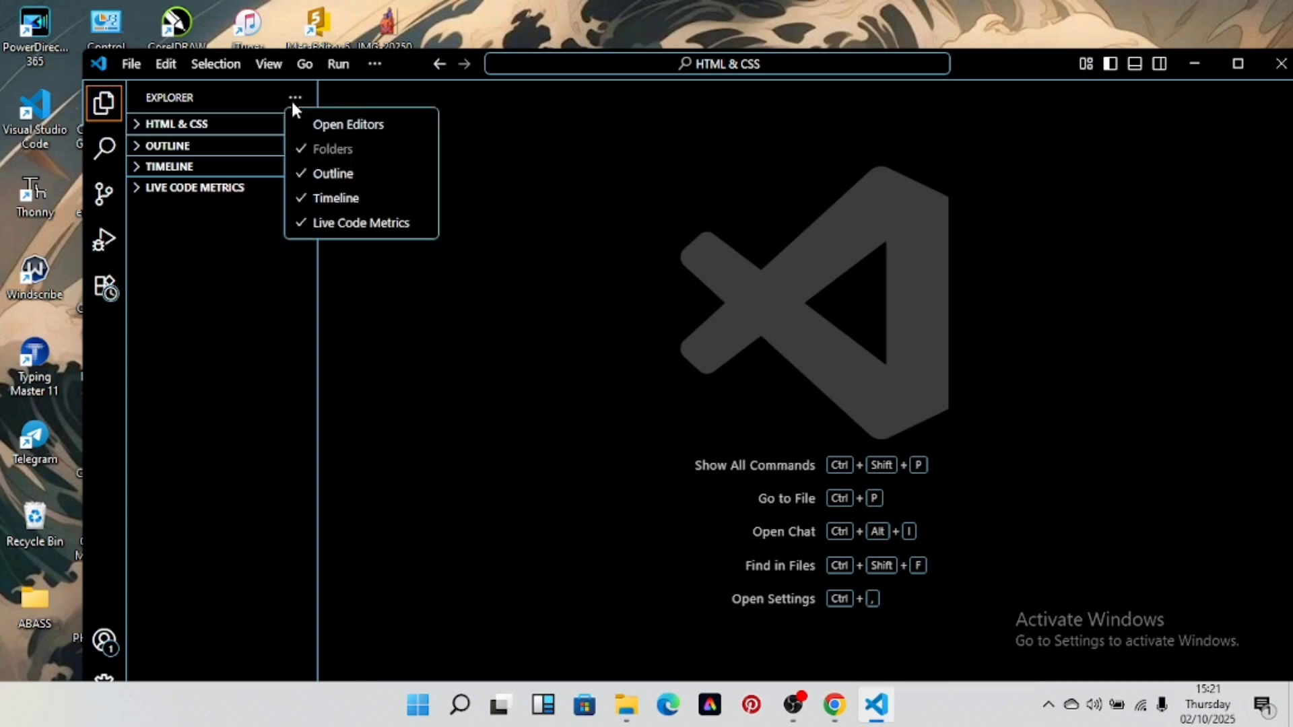
pyautogui.click(535, 179)
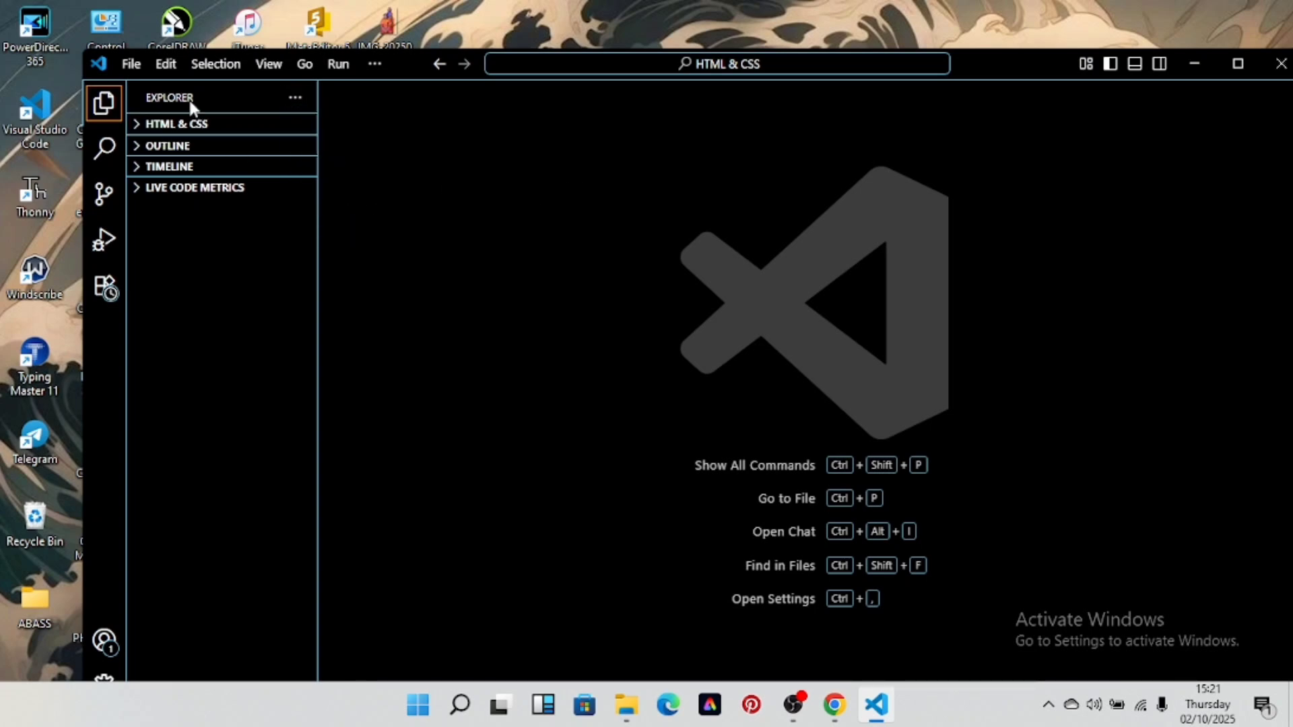
pyautogui.click(193, 125)
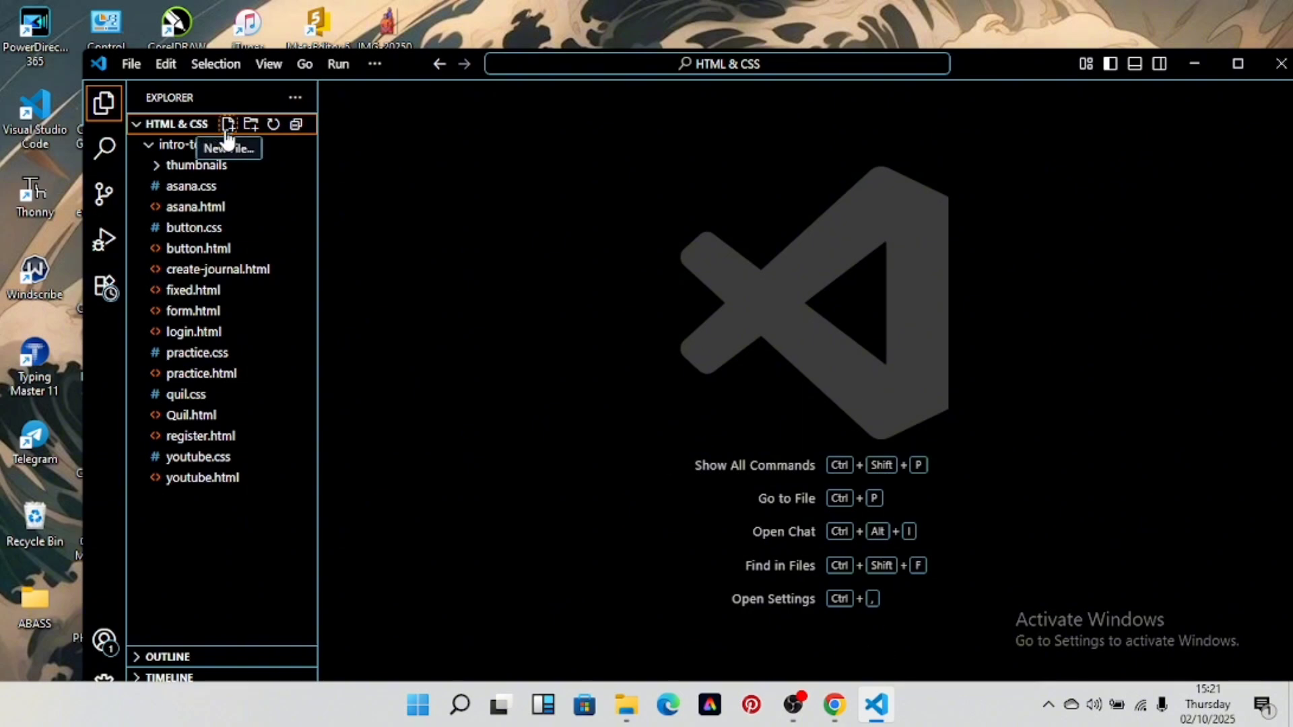
# - Create a new folder named "youtube file" at the root of the HTML & CSS workspace
pyautogui.click(250, 124)
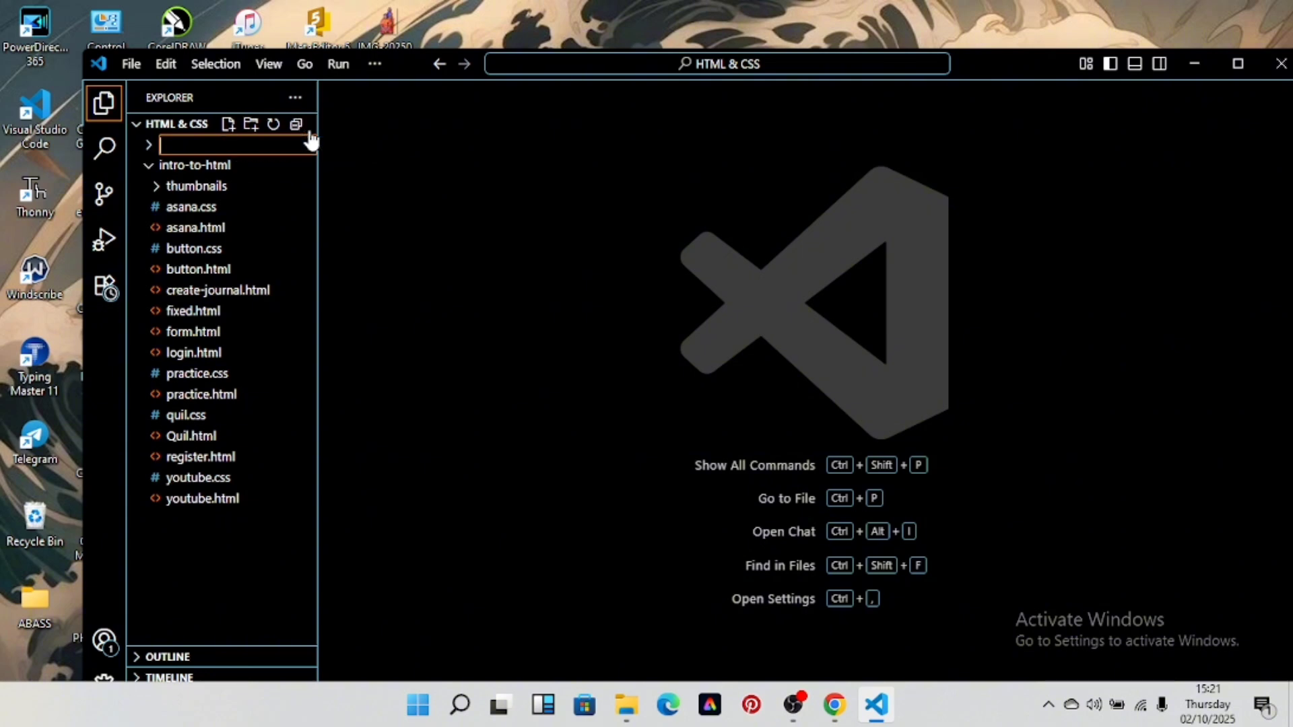
pyautogui.write('outube file')
pyautogui.press('Return')
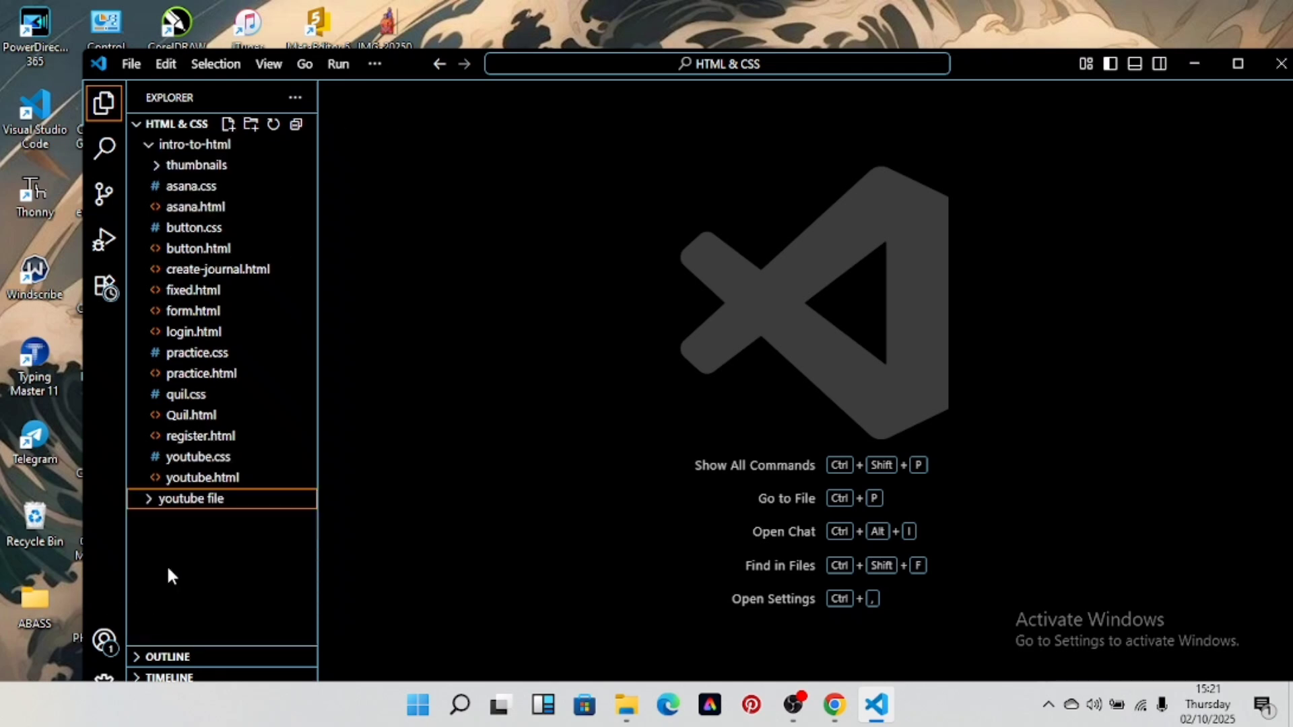
# - Create a new file named youtube.html inside the "youtube file" folder
pyautogui.click(199, 508)
pyautogui.click(227, 124)
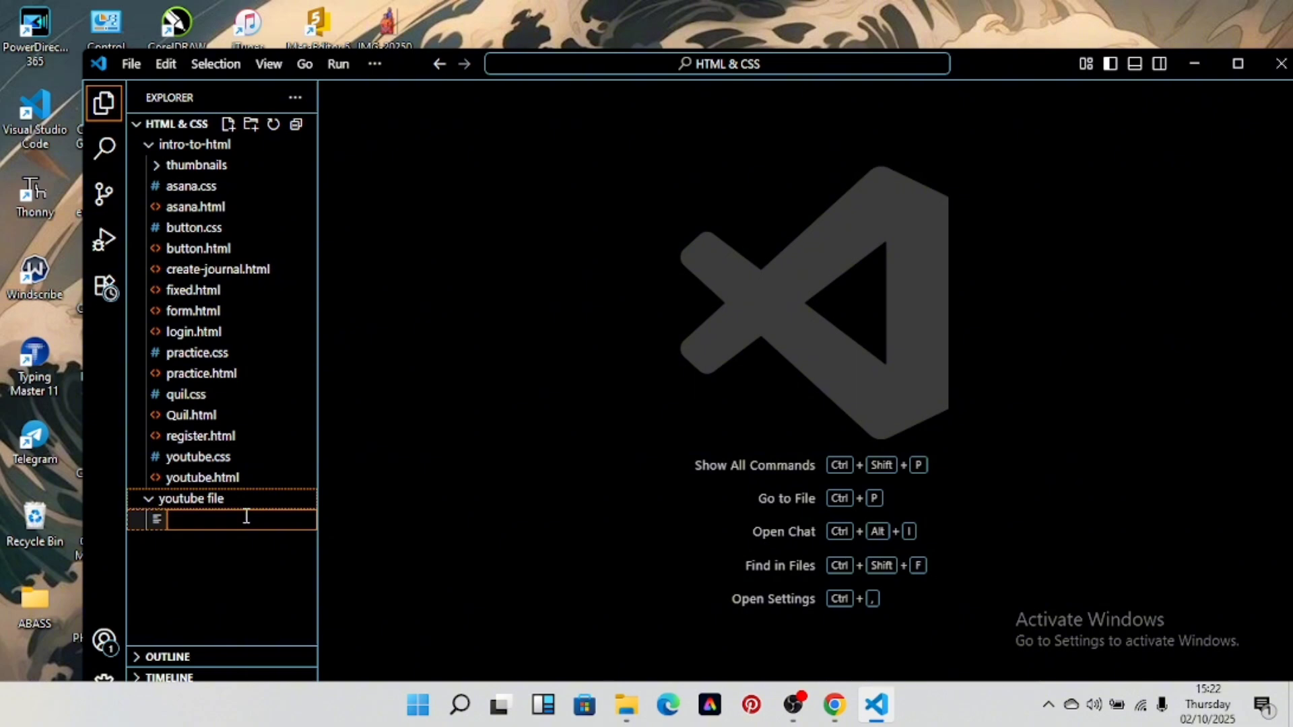
pyautogui.write('youtube')
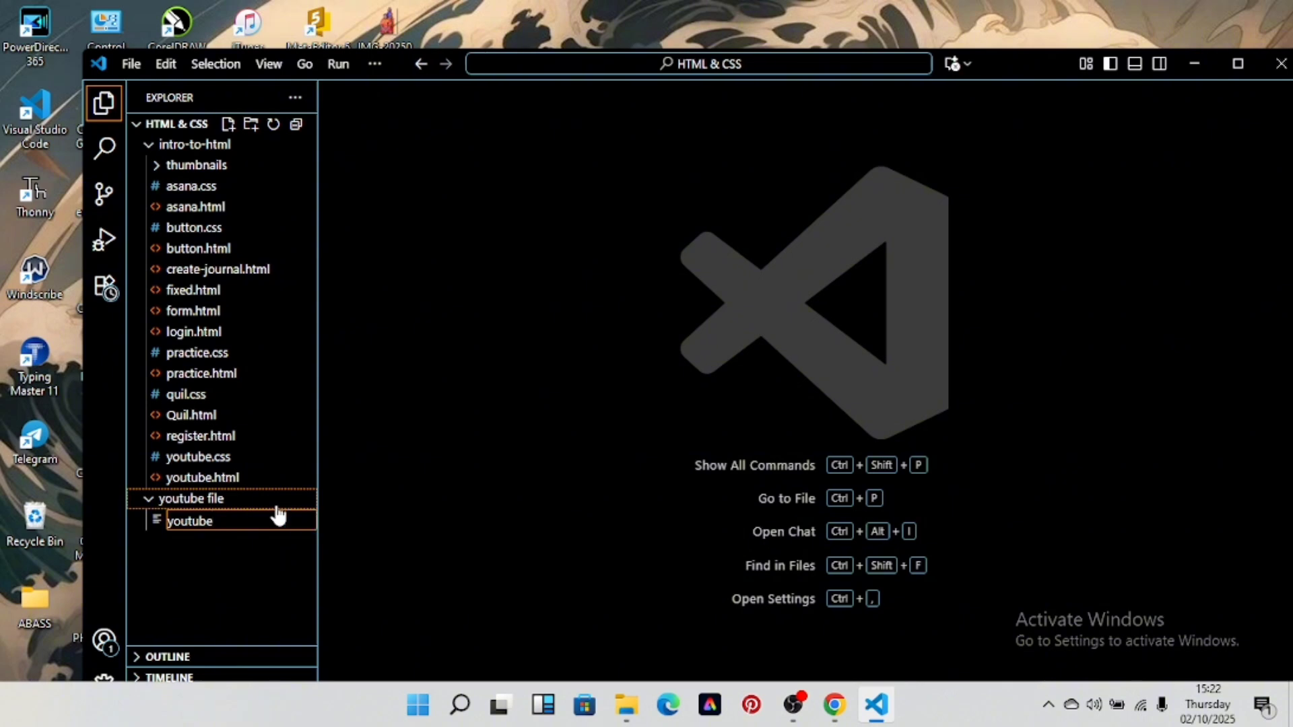
pyautogui.write('.')
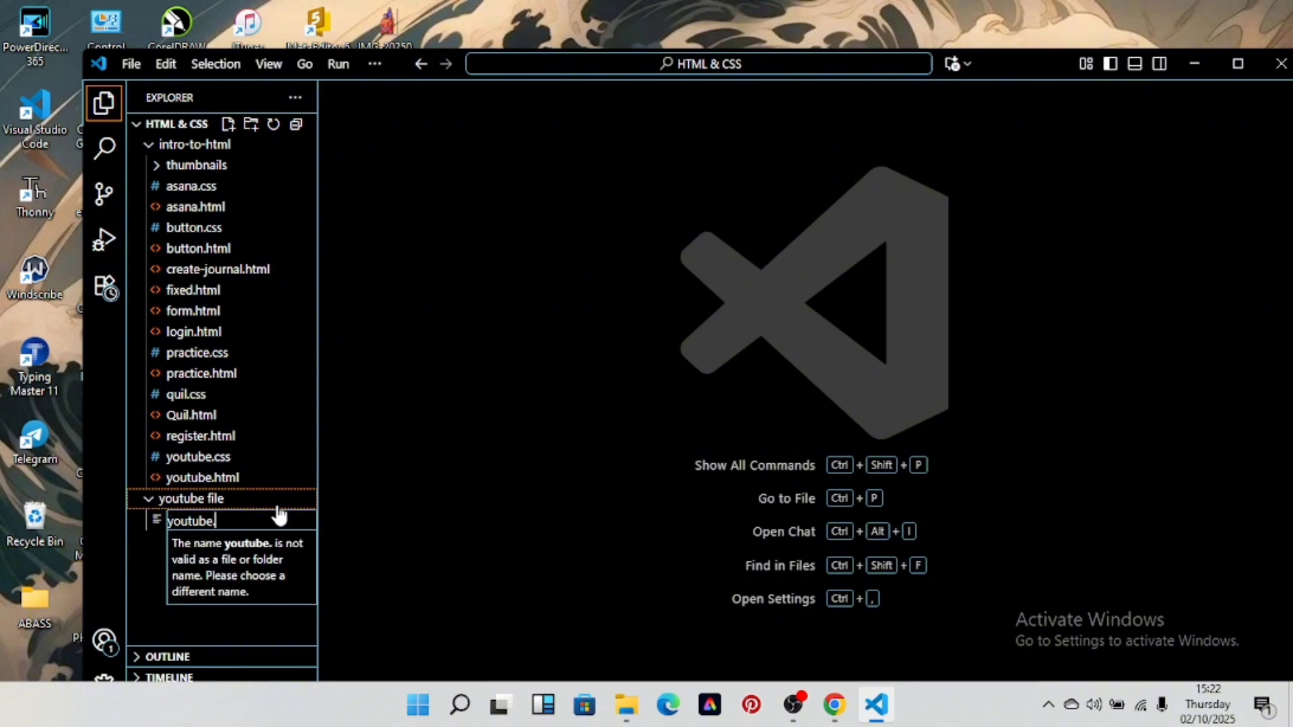
pyautogui.write('html')
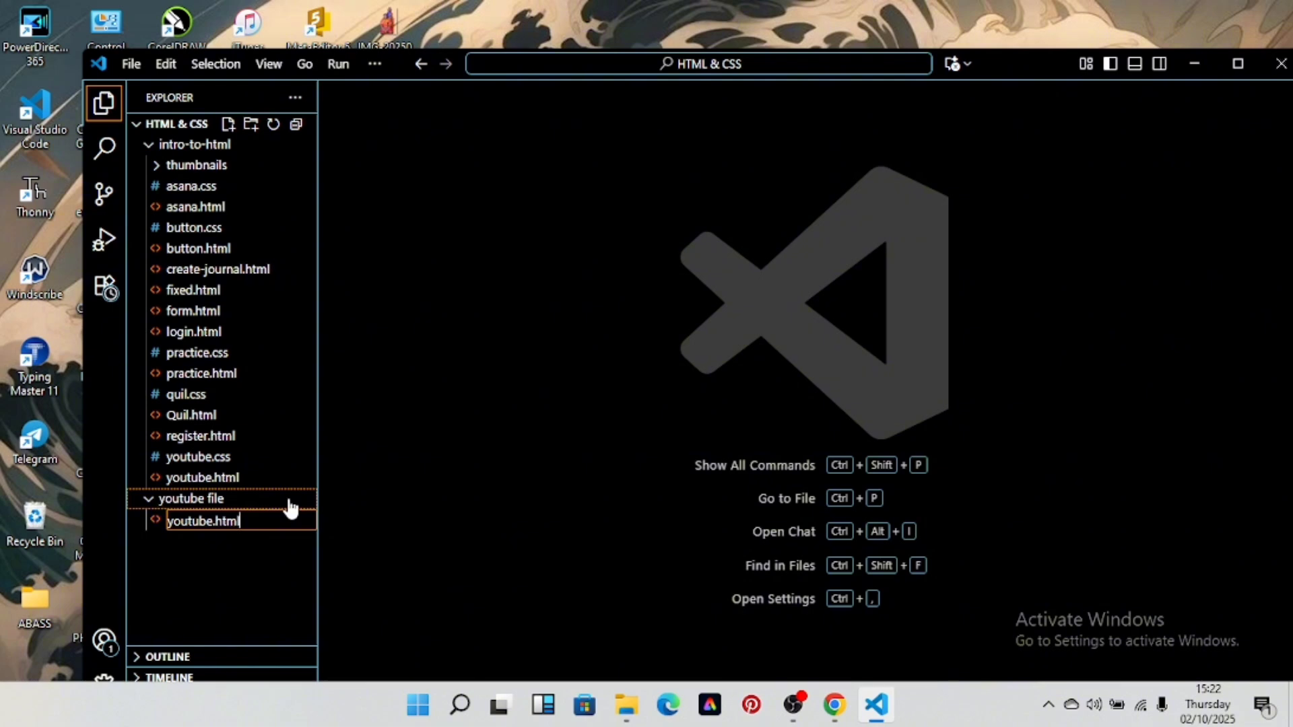
pyautogui.press('Return')
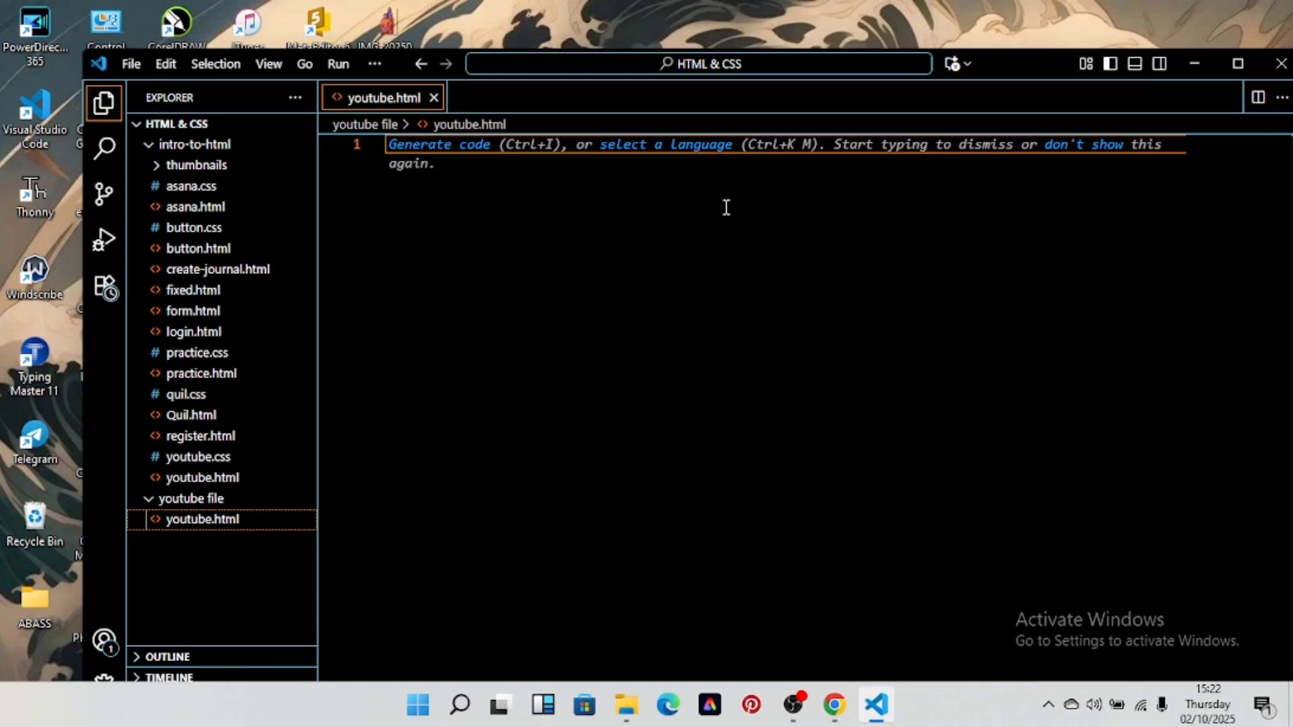
# - Insert the Emmet HTML boilerplate into youtube.html and place the cursor on the empty line inside the body
pyautogui.write('!')
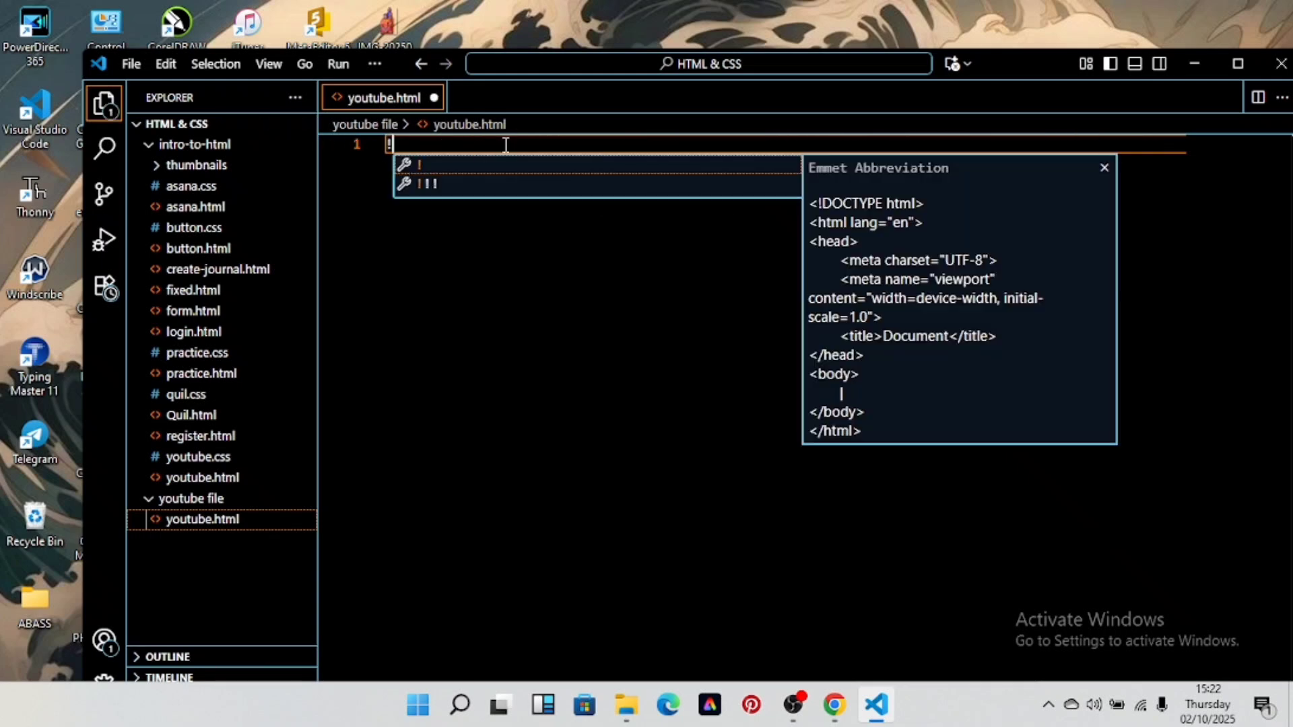
pyautogui.click(504, 167)
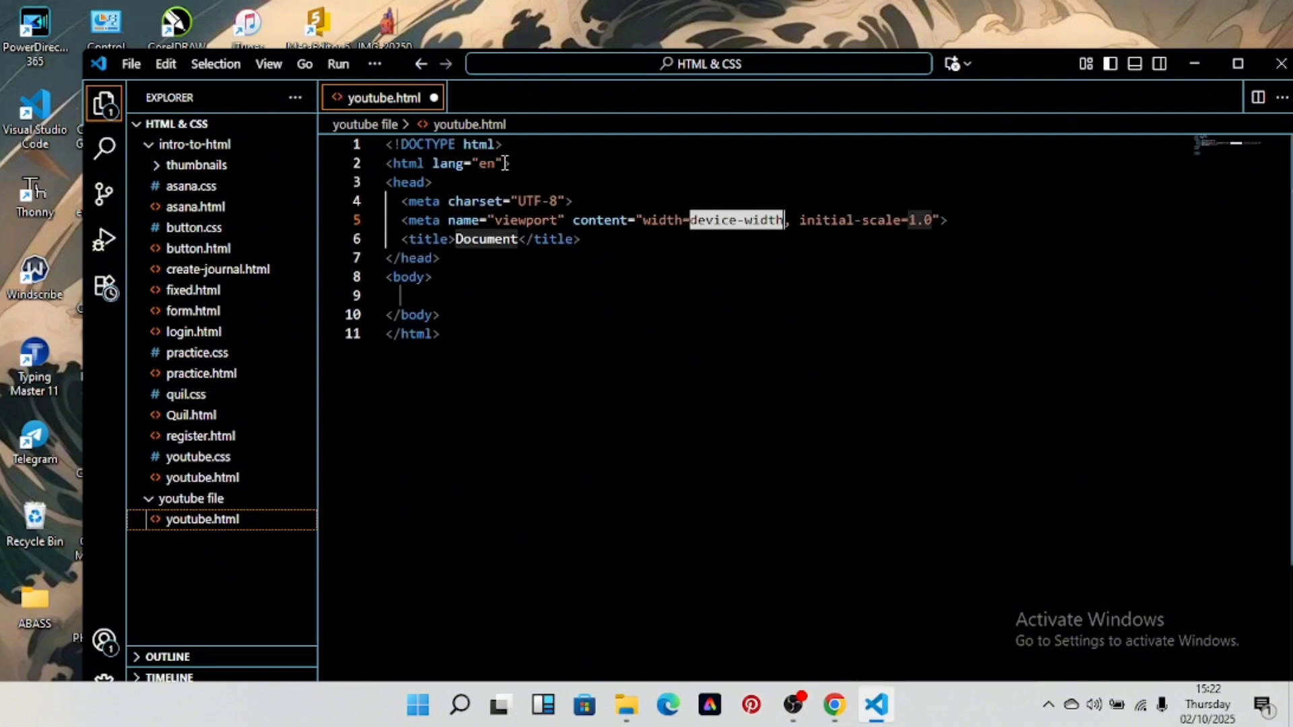
pyautogui.click(510, 256)
pyautogui.click(497, 290)
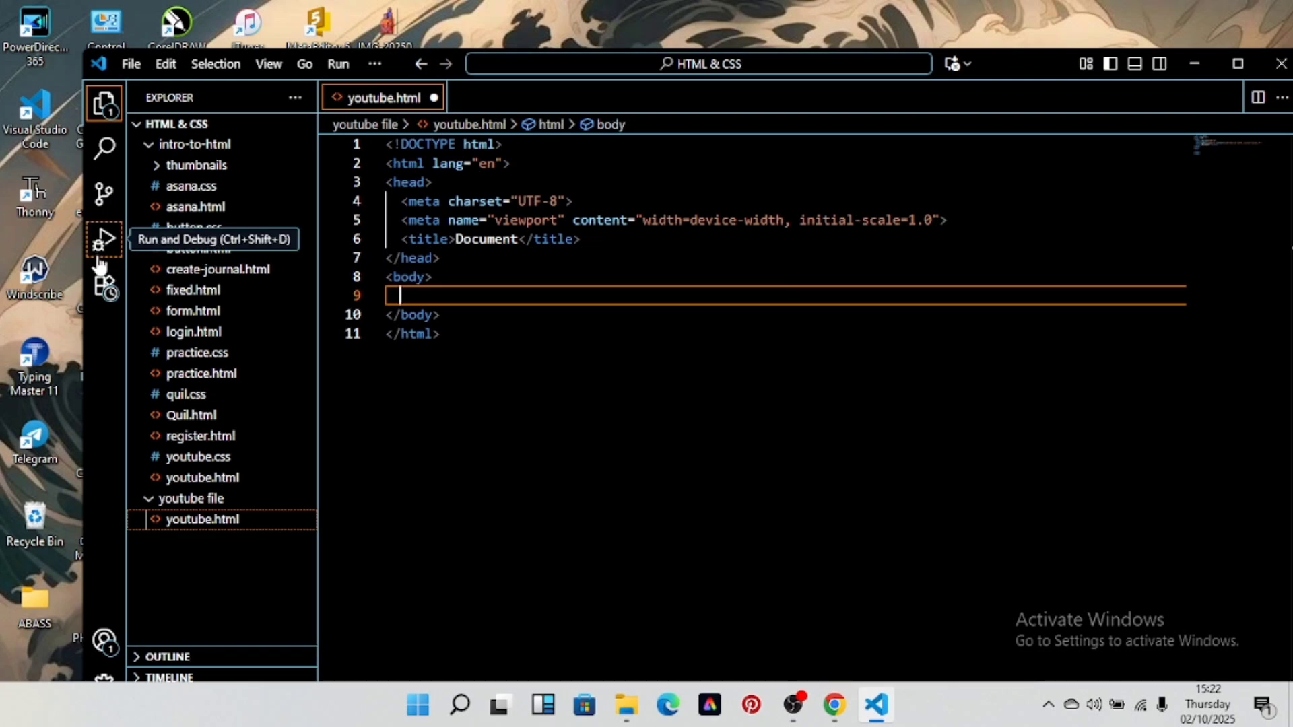
# - Browse the installed extensions, search for "live server" and open the Live Server extension's details page
pyautogui.click(102, 288)
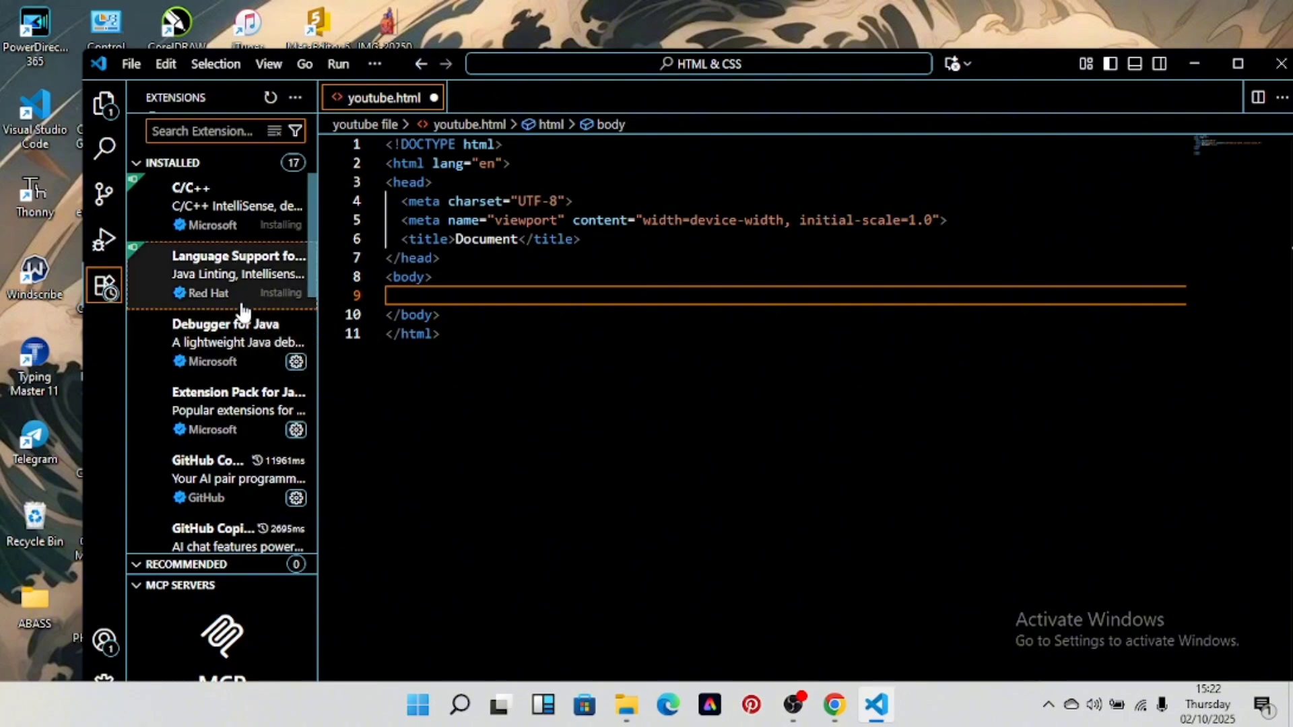
pyautogui.scroll(-3, 170, 322)
pyautogui.scroll(-6, 176, 325)
pyautogui.scroll(11, 189, 326)
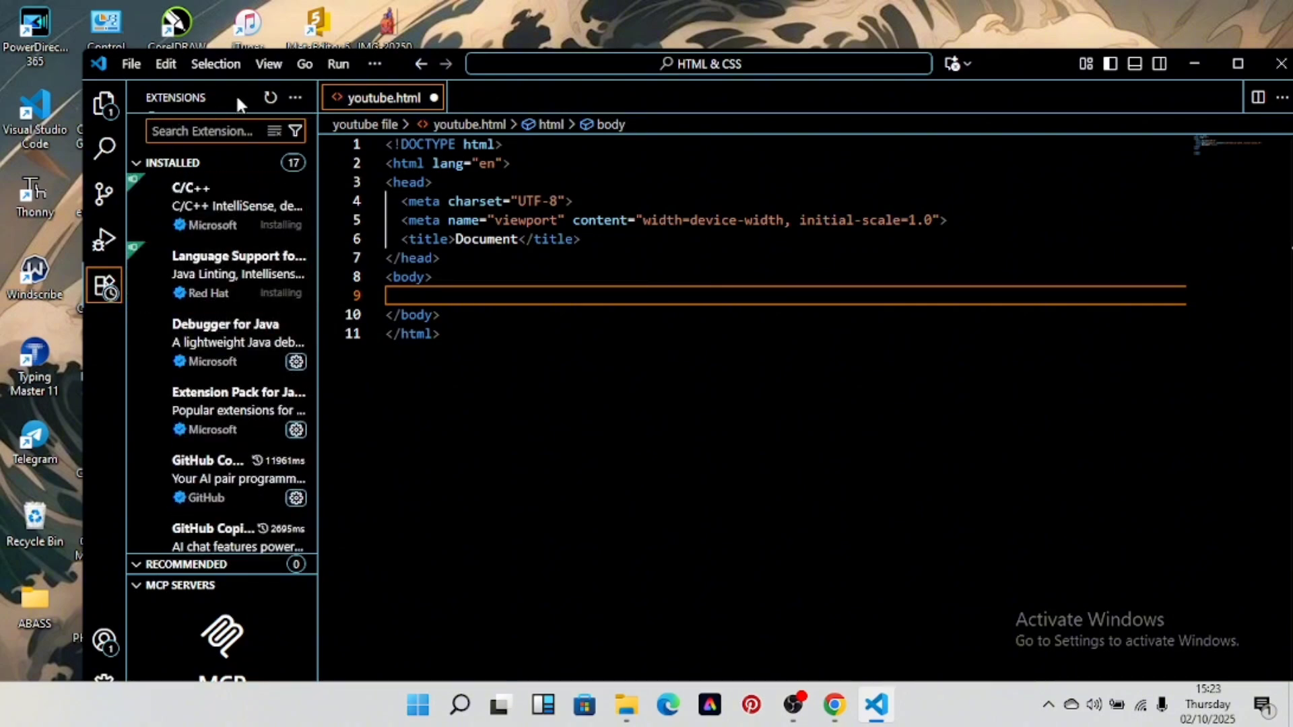
pyautogui.write('live servw')
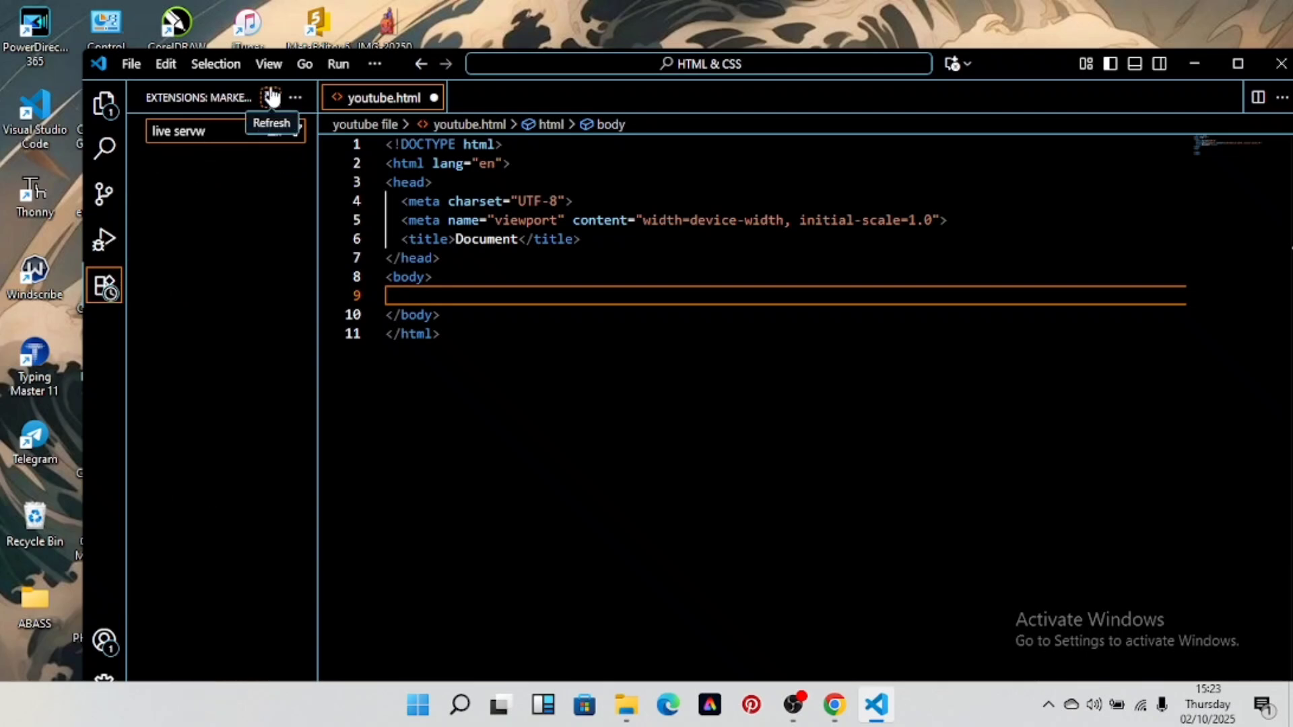
pyautogui.press('BackSpace')
pyautogui.write('er')
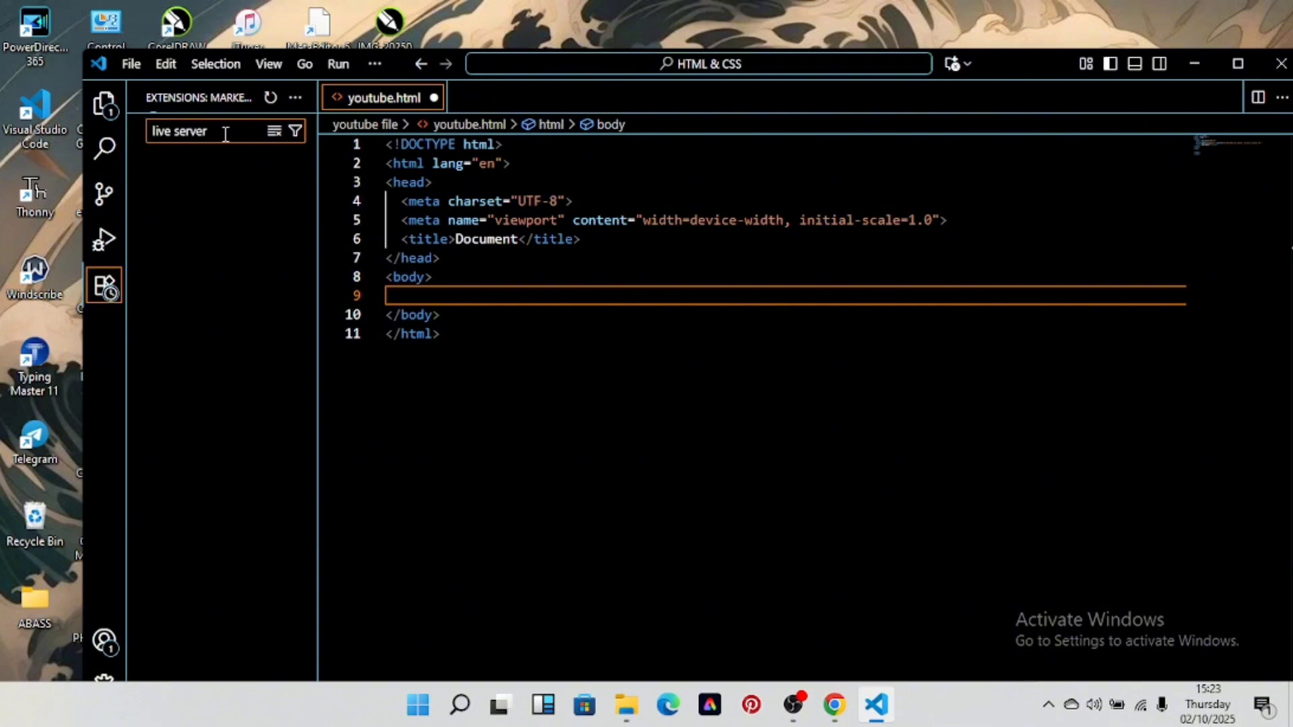
pyautogui.moveTo(248, 276)
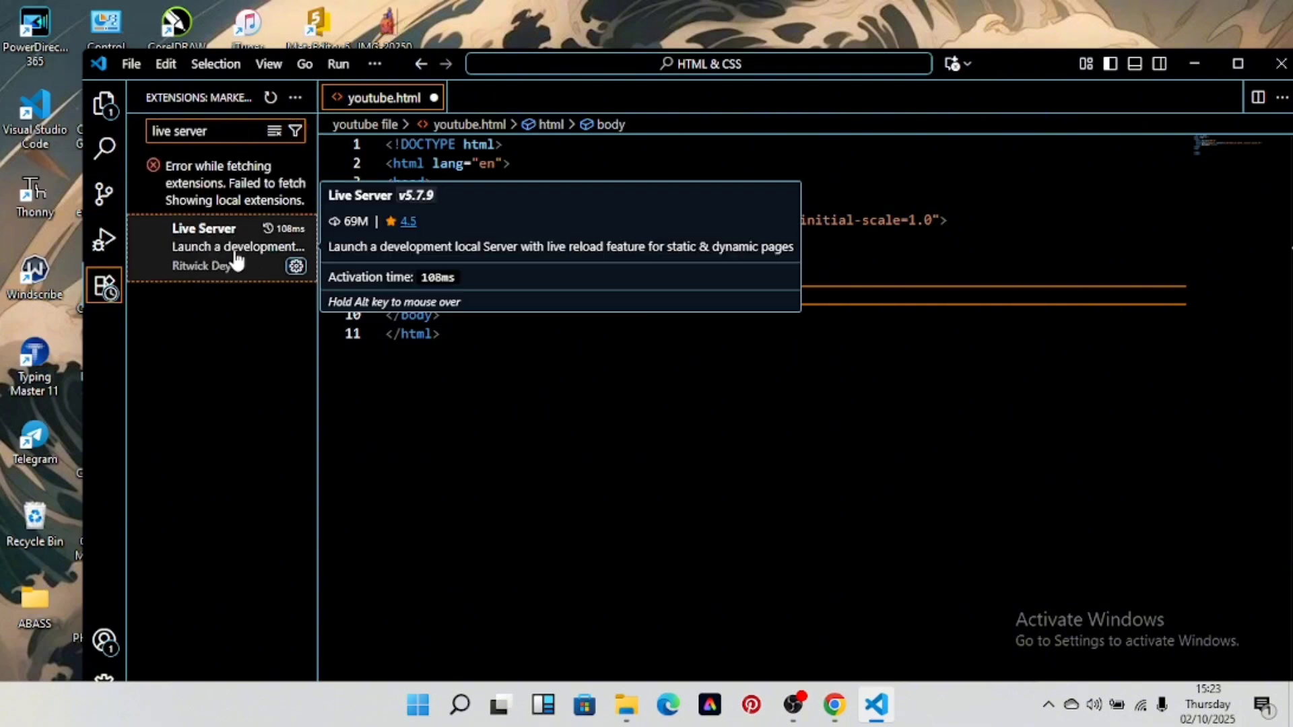
pyautogui.click(233, 246)
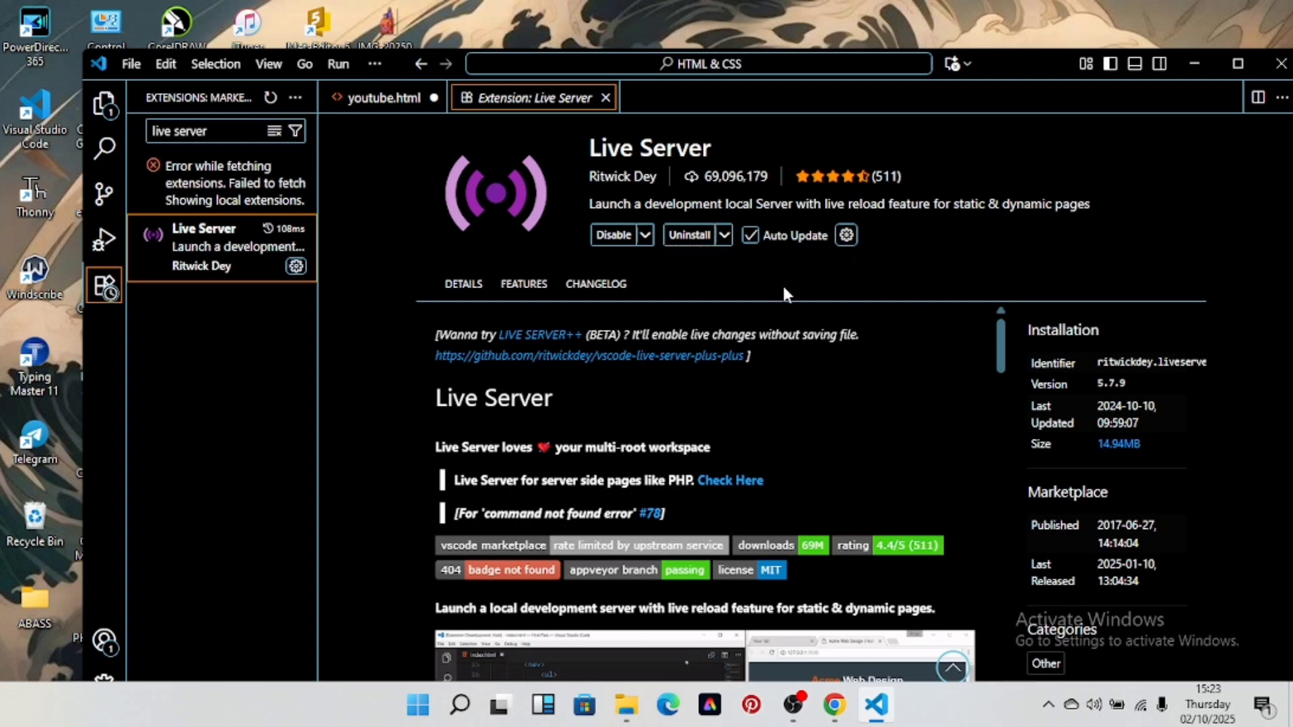
pyautogui.click(414, 406)
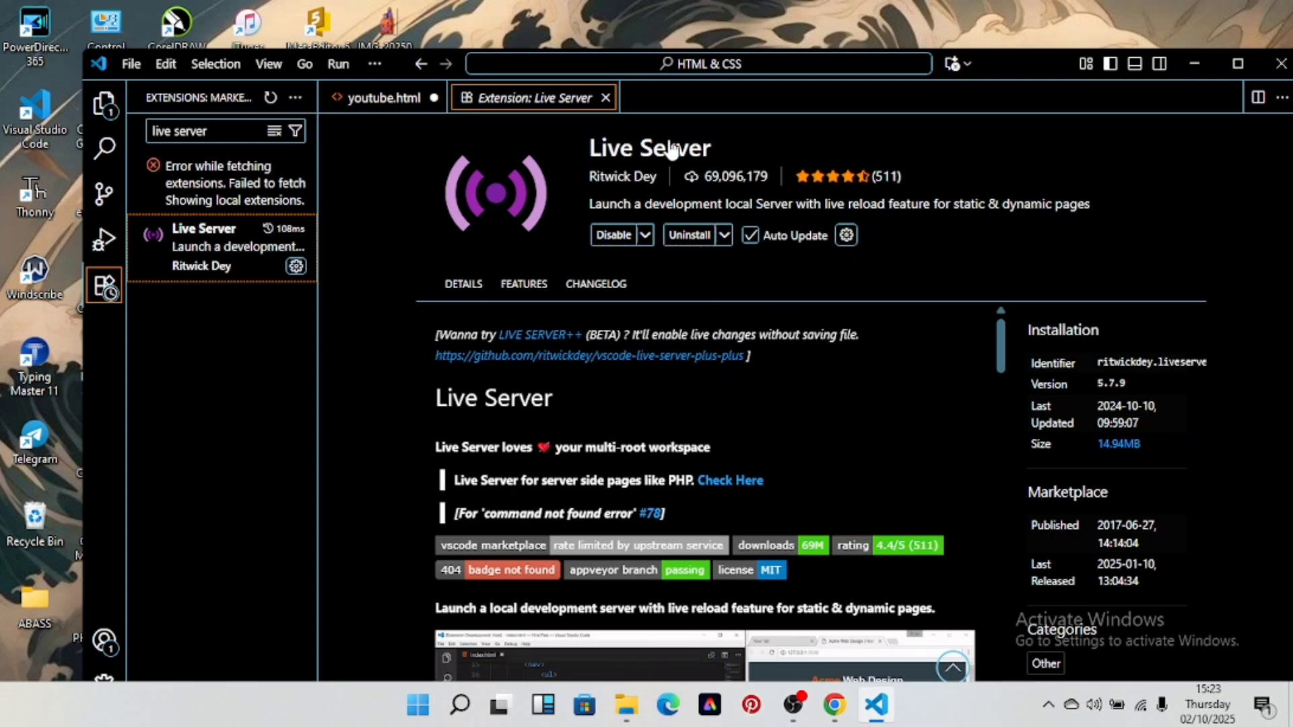
# - Replace the extension search with "python" to look up Python extensions
pyautogui.click(199, 128)
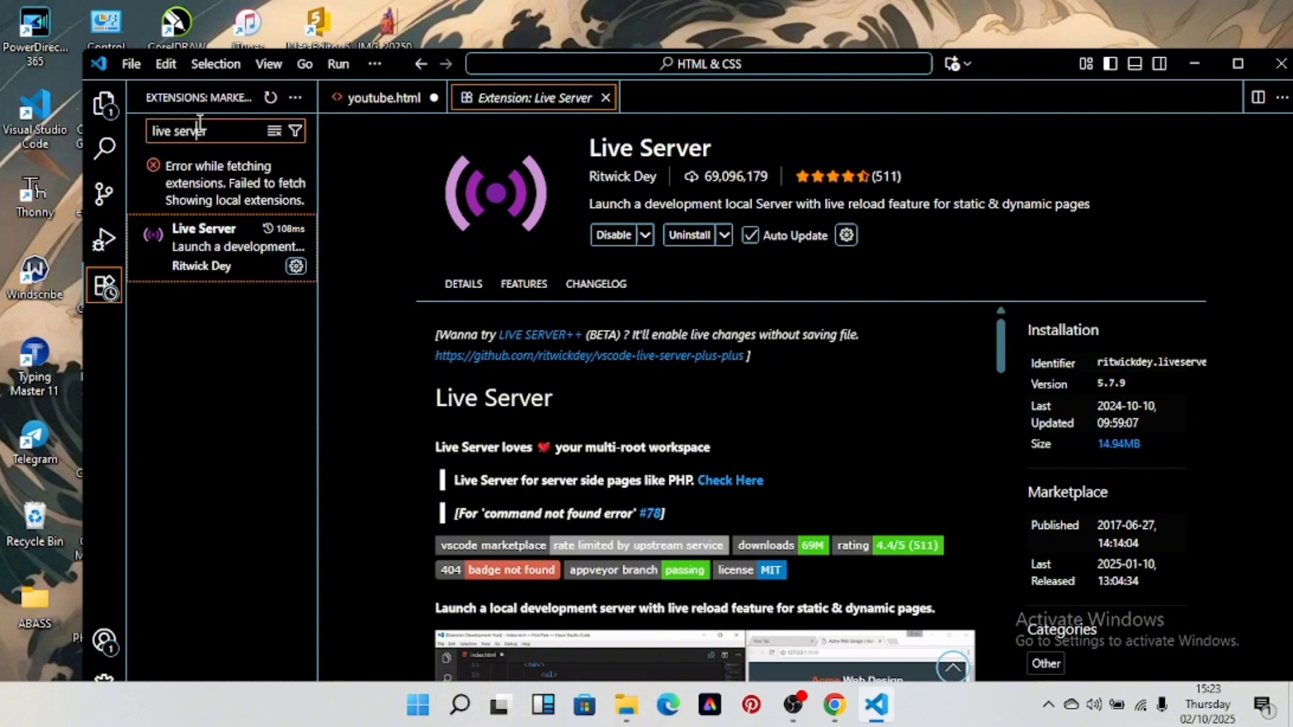
pyautogui.doubleClick(234, 128)
pyautogui.press('BackSpace')
pyautogui.press('BackSpace')
pyautogui.press('BackSpace')
pyautogui.press('BackSpace')
pyautogui.press('BackSpace')
pyautogui.press('BackSpace')
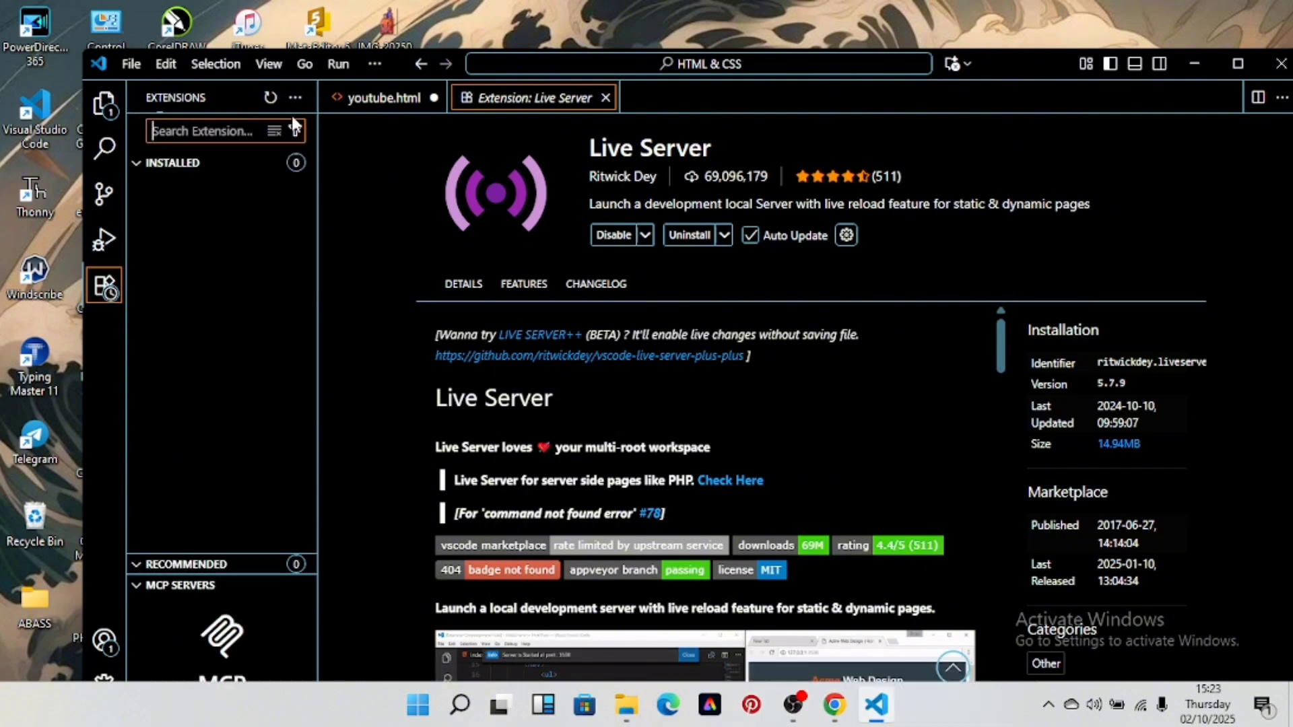
pyautogui.write('p')
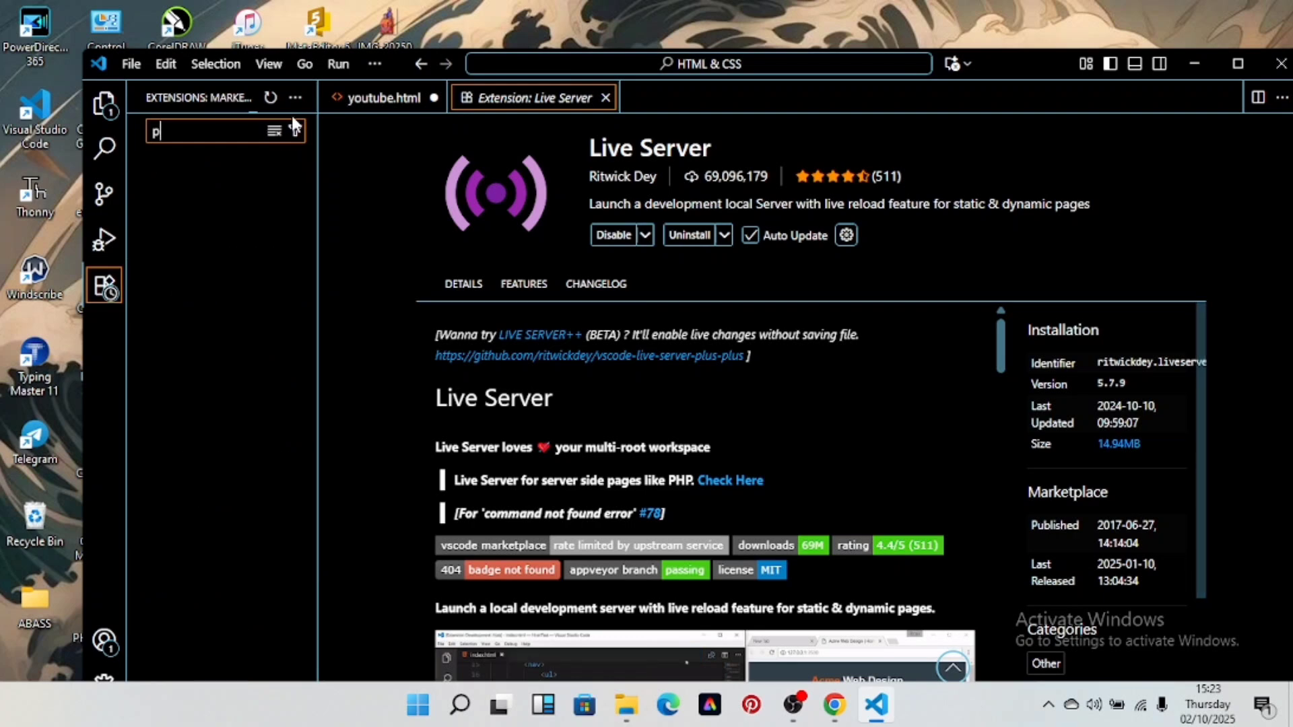
pyautogui.write('ython')
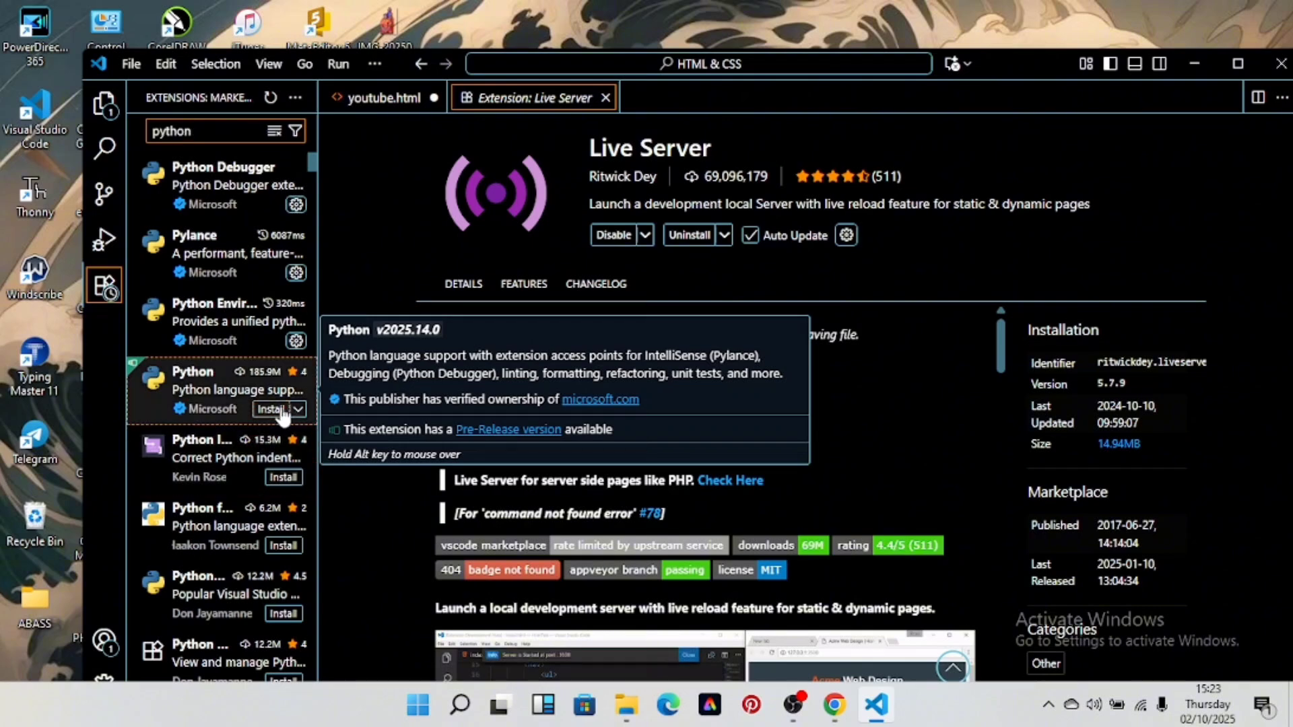
# - Search the extensions for "prettier", install Prettier - Code formatter while trusting its publisher, and skim its details page
pyautogui.doubleClick(239, 132)
pyautogui.press('BackSpace')
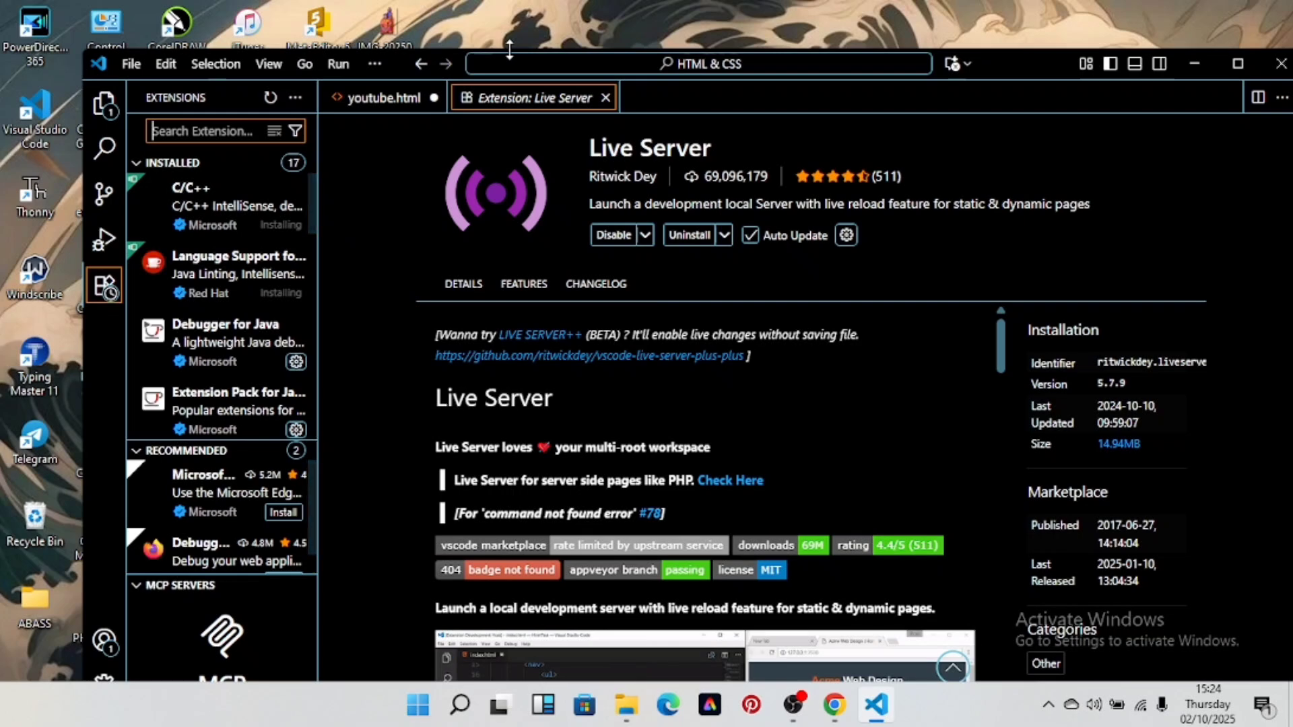
pyautogui.write('prett')
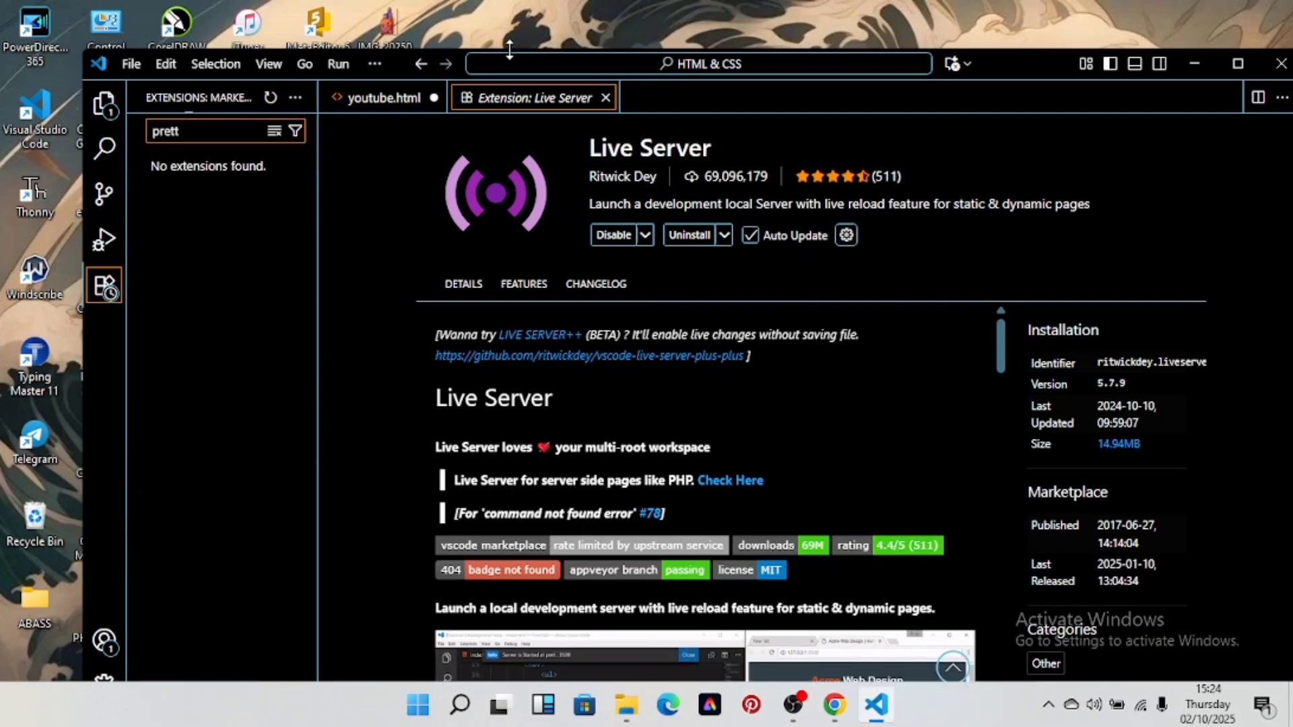
pyautogui.write('ier')
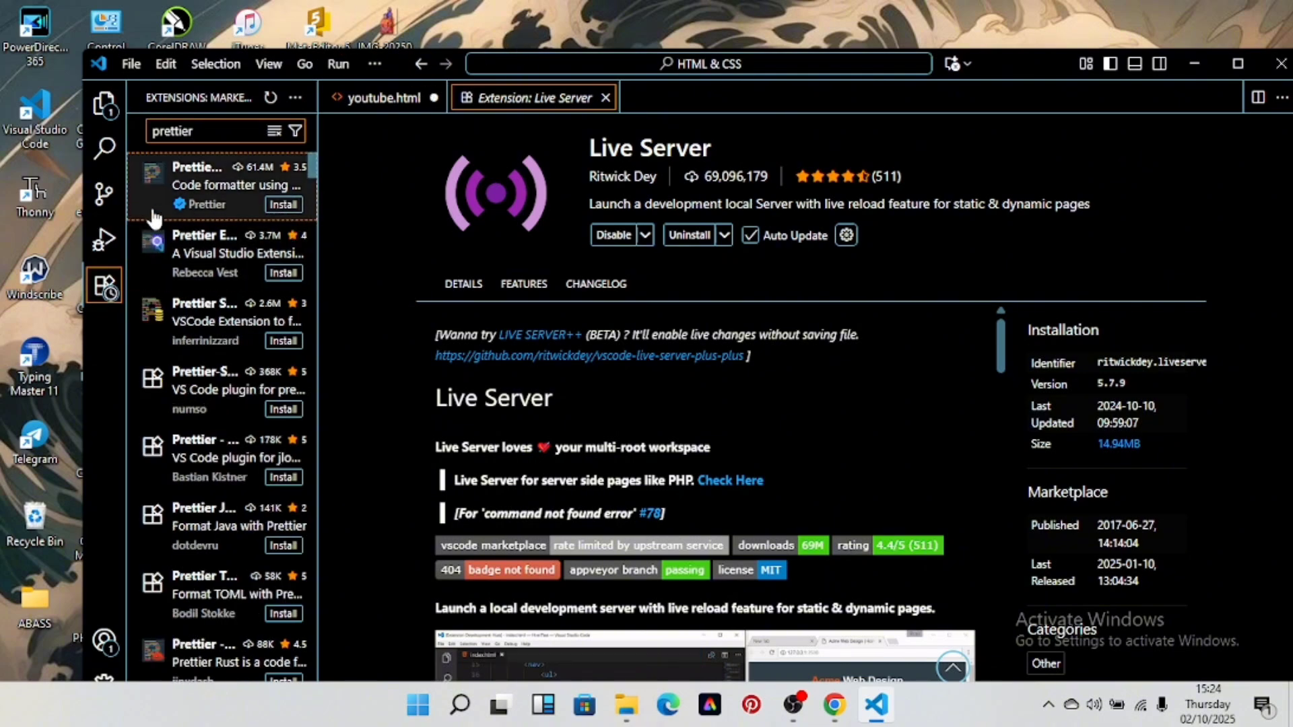
pyautogui.click(278, 205)
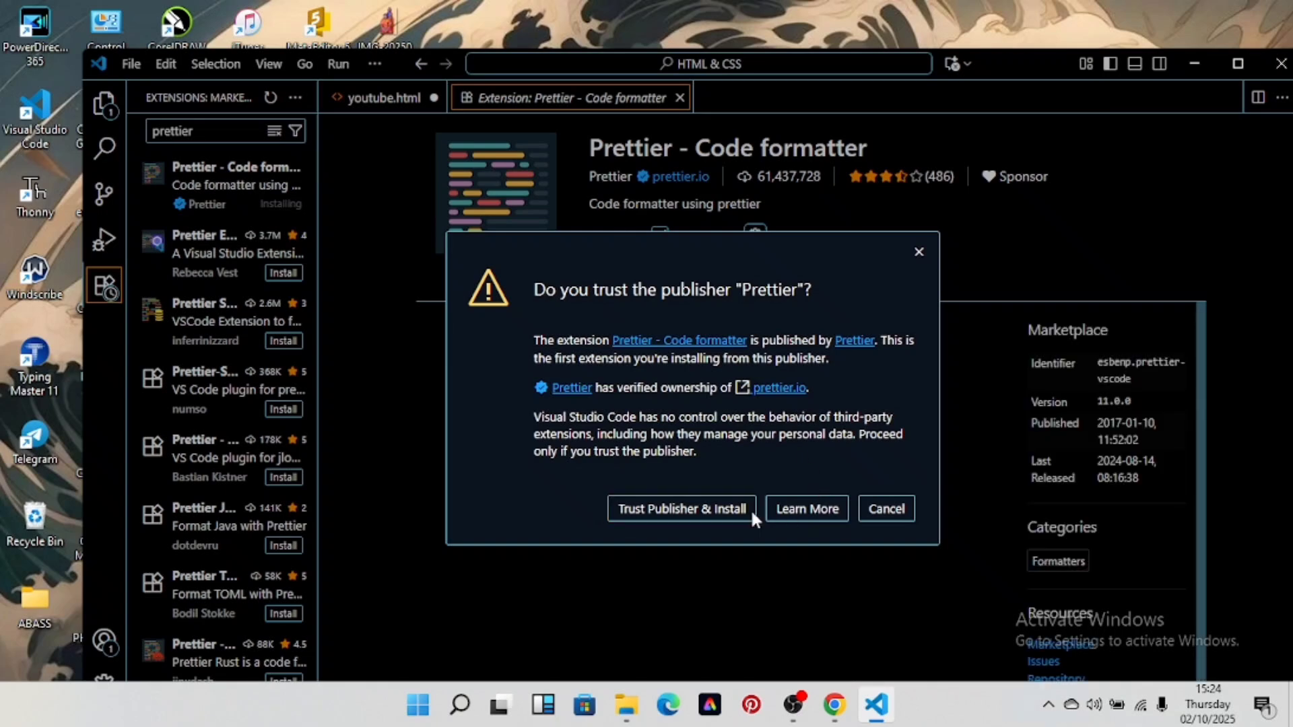
pyautogui.click(736, 515)
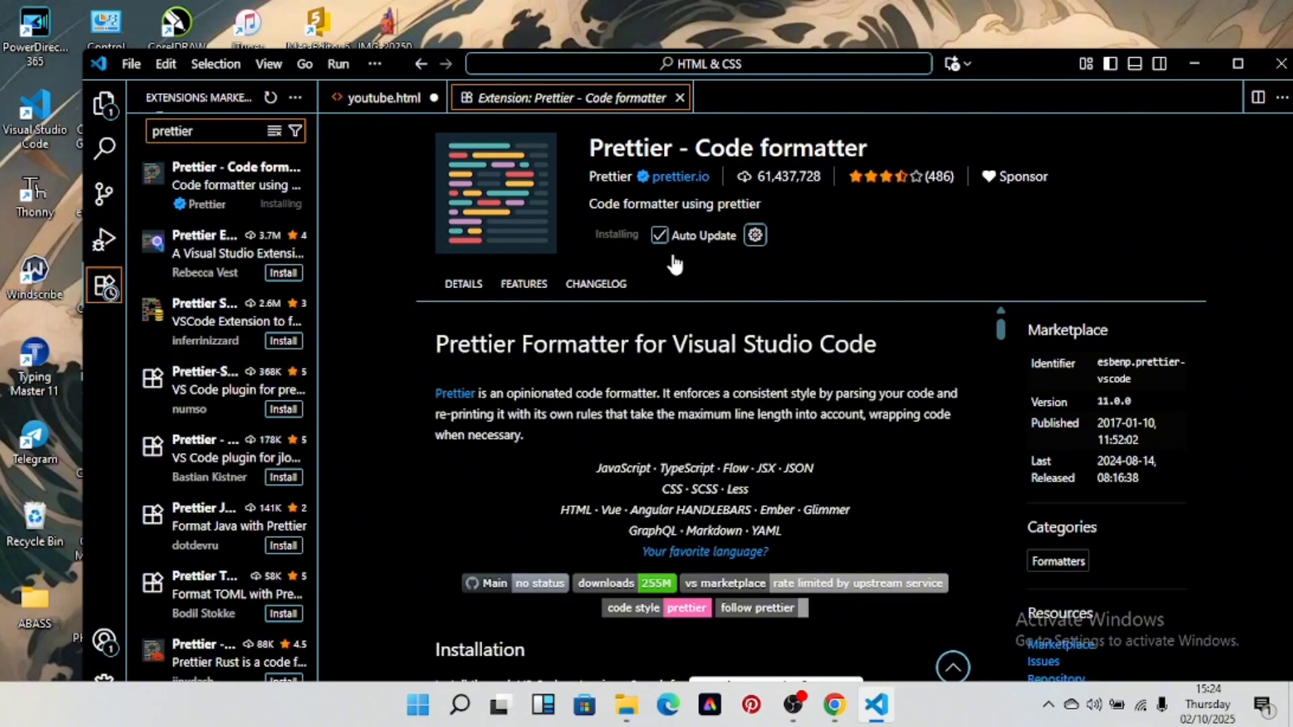
pyautogui.scroll(-15, 717, 390)
pyautogui.scroll(15, 717, 392)
# - Return to the workspace file explorer and close the Prettier extension page to get back to youtube.html
pyautogui.click(106, 108)
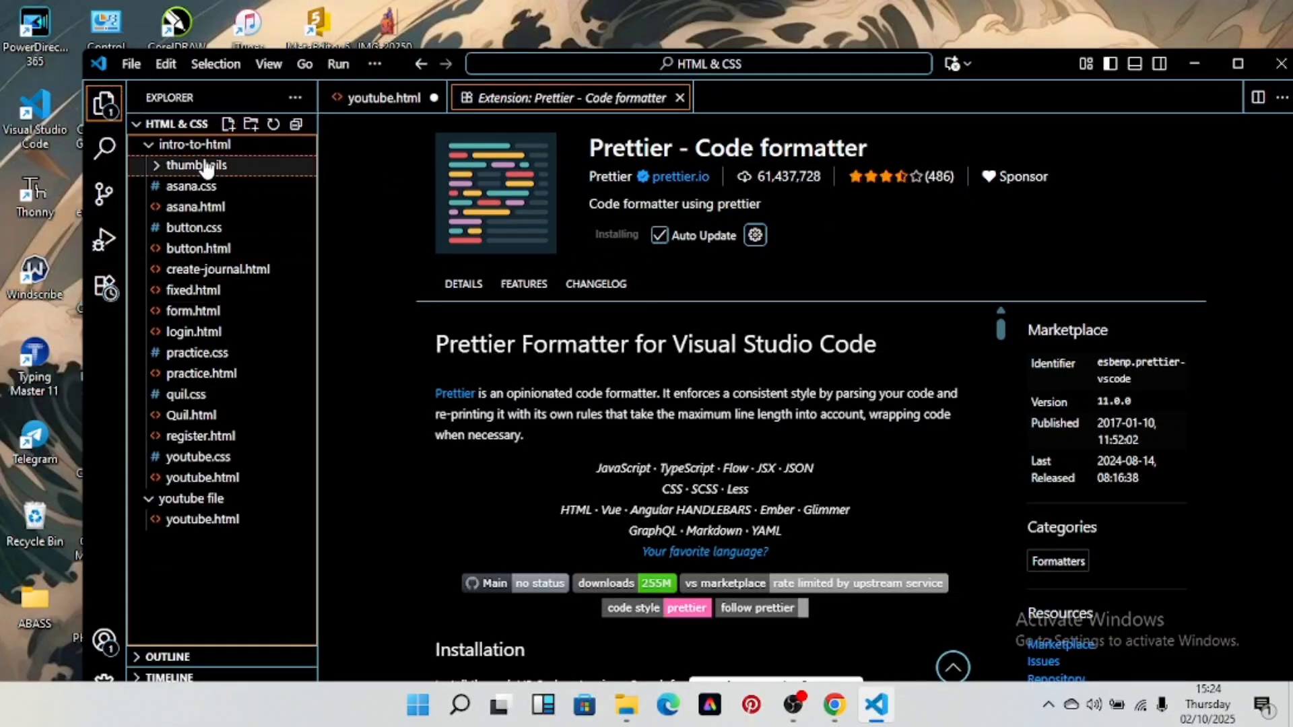
pyautogui.click(234, 507)
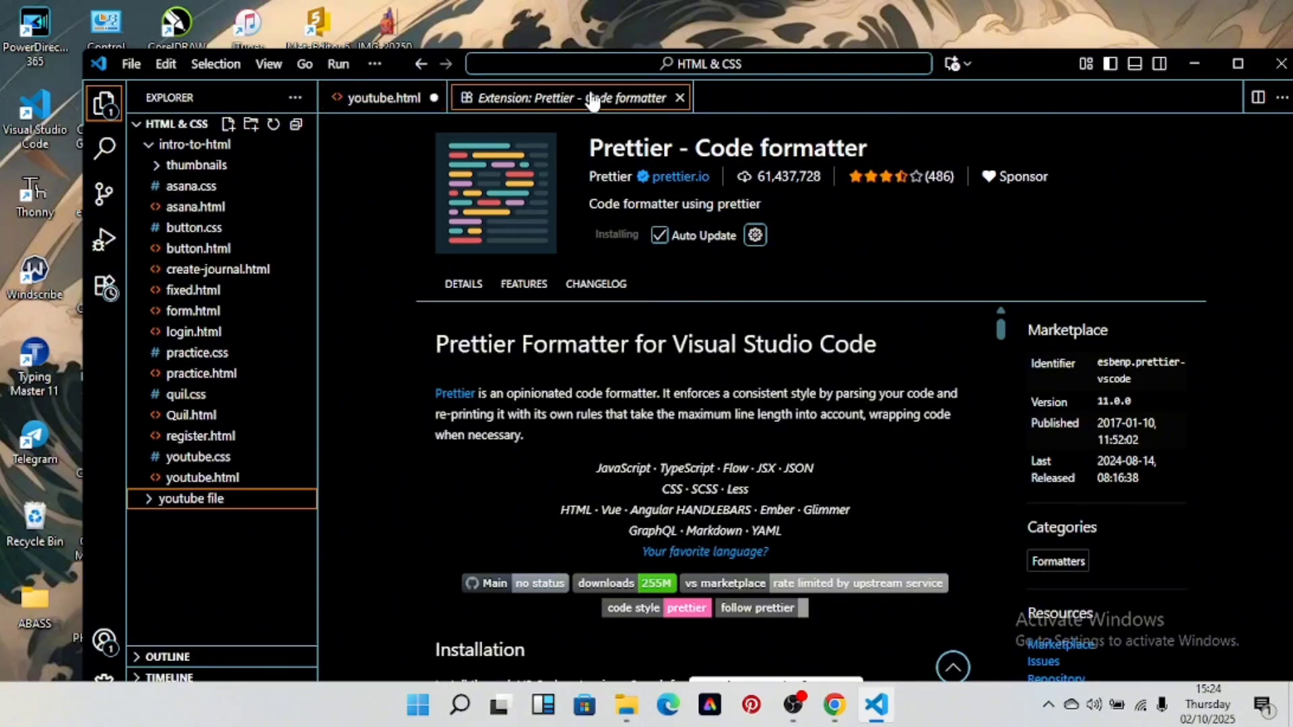
pyautogui.click(679, 99)
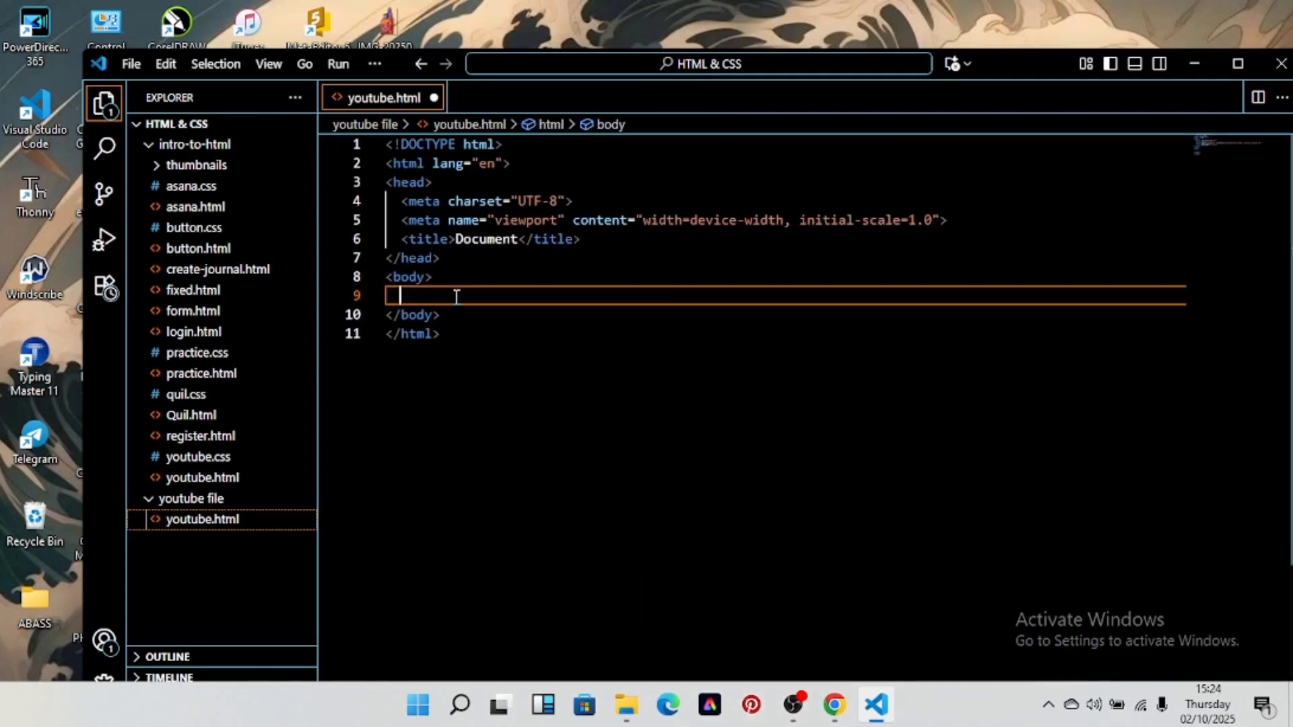
# - Add a button element with the text "Click me" inside the body of youtube.html and save the file
pyautogui.write('butto')
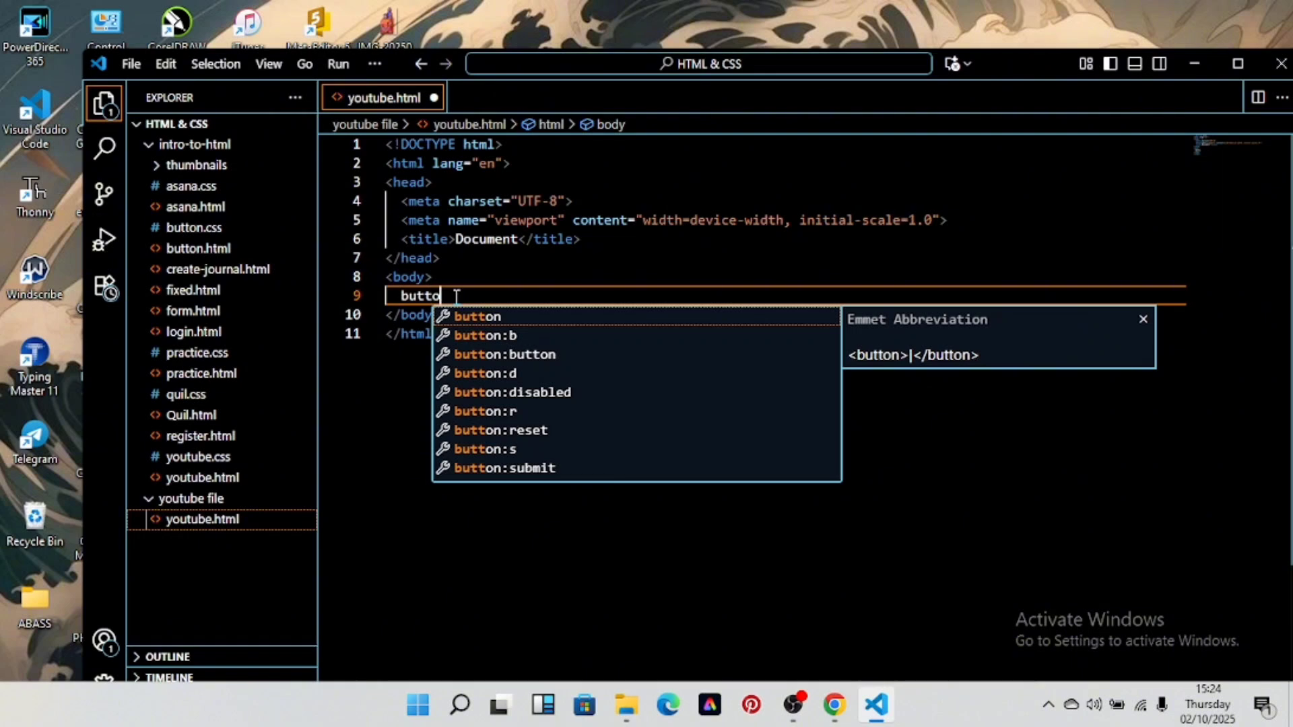
pyautogui.write('n')
pyautogui.press('Tab')
pyautogui.press('Return')
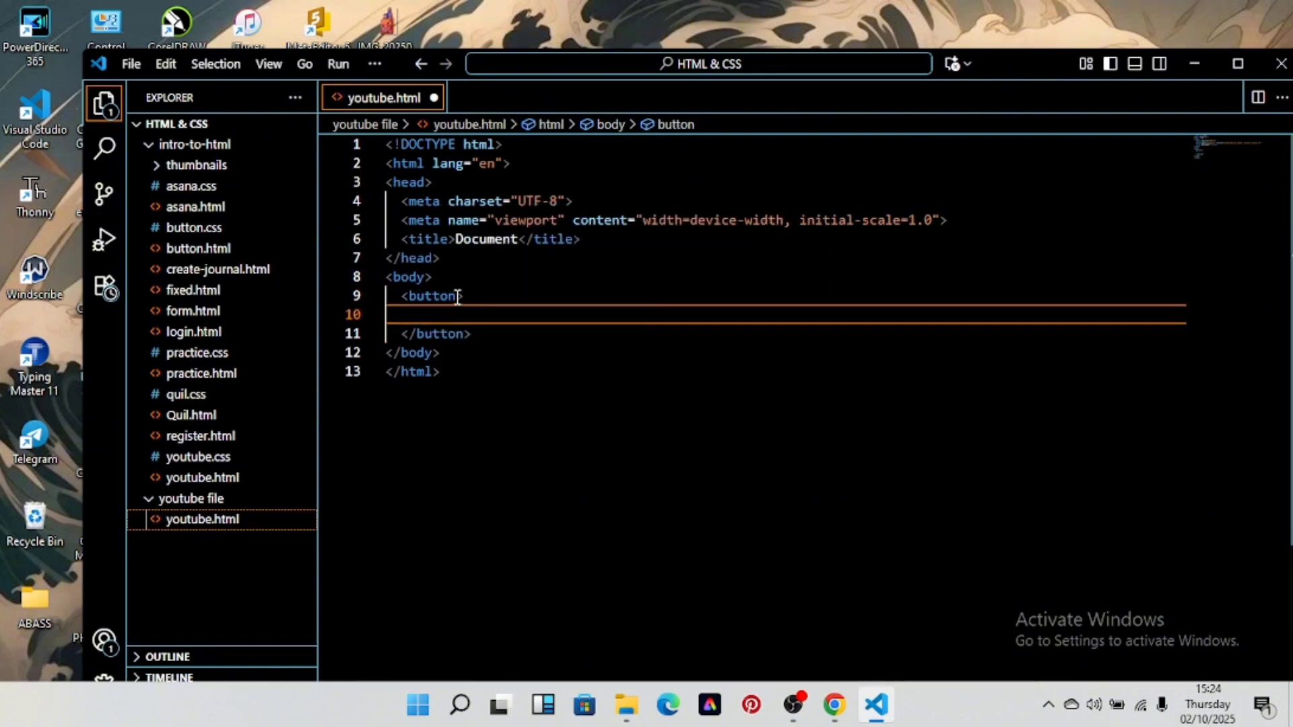
pyautogui.write('Click me')
pyautogui.click(815, 350)
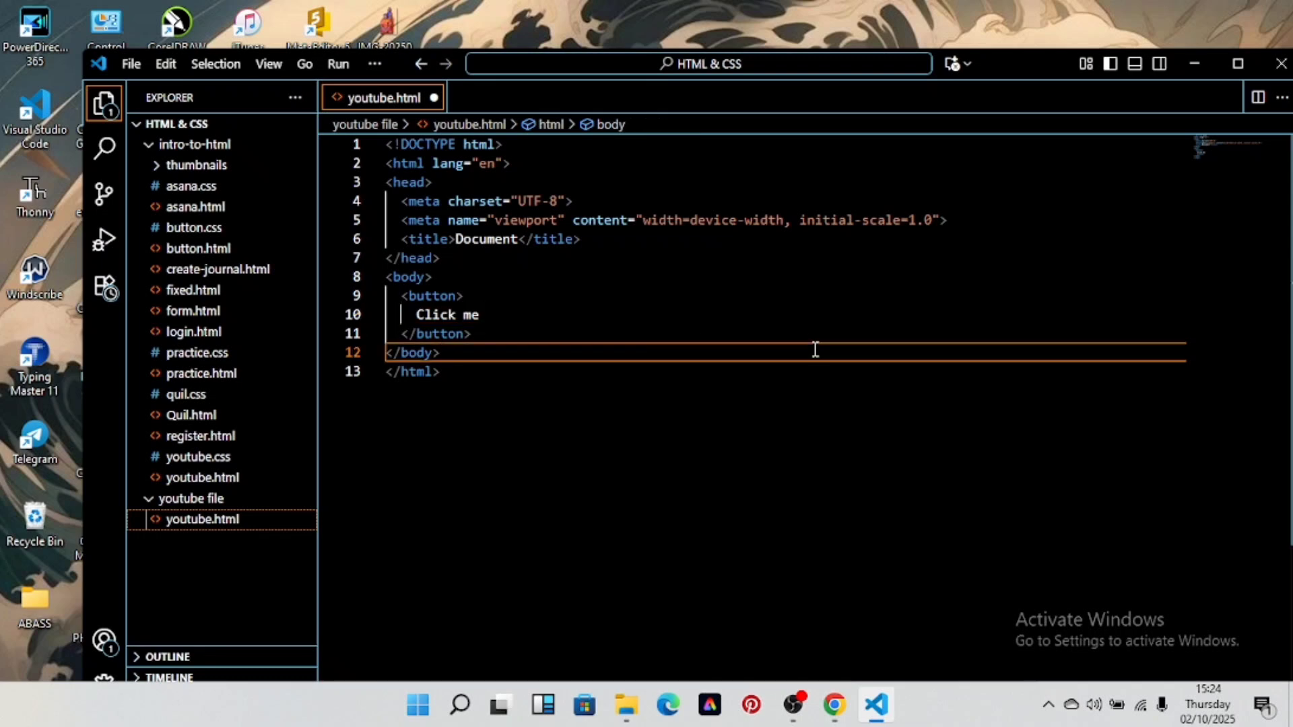
pyautogui.hotkey('ctrl', 's')
# - Hide the file explorer sidebar and open youtube.html in the browser with Live Server
pyautogui.click(104, 102)
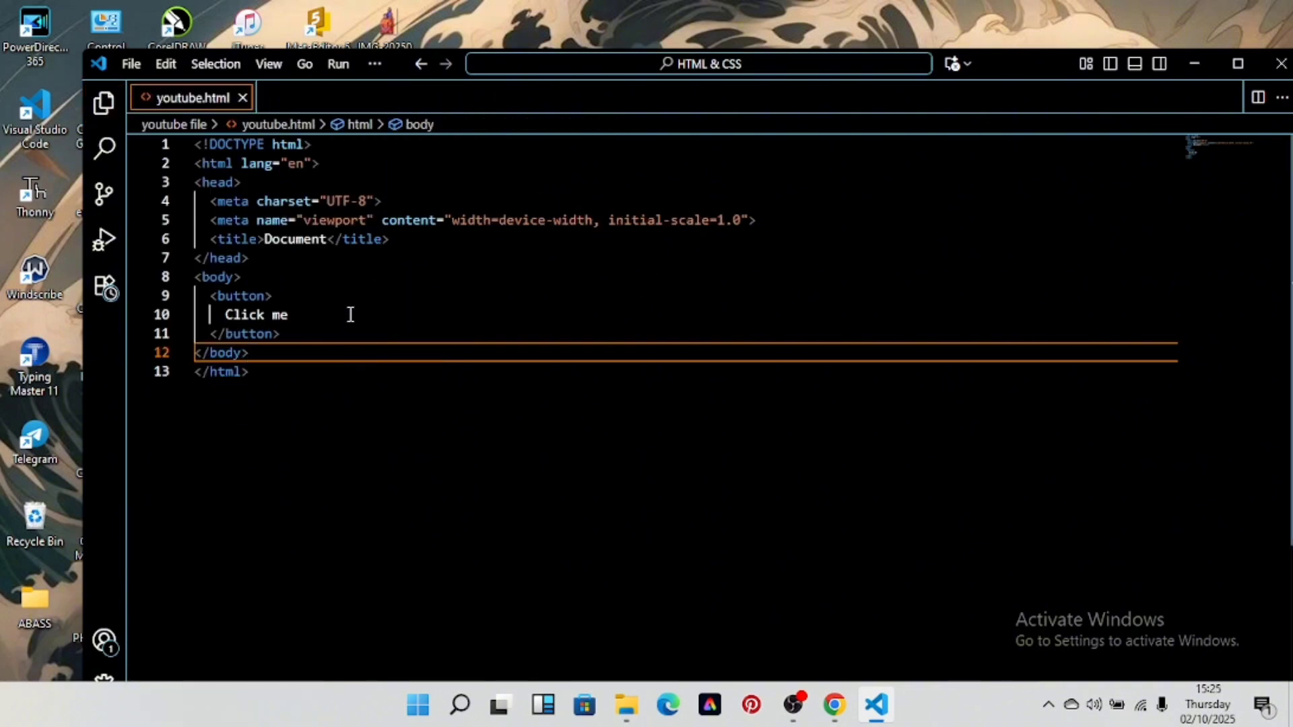
pyautogui.rightClick(530, 310)
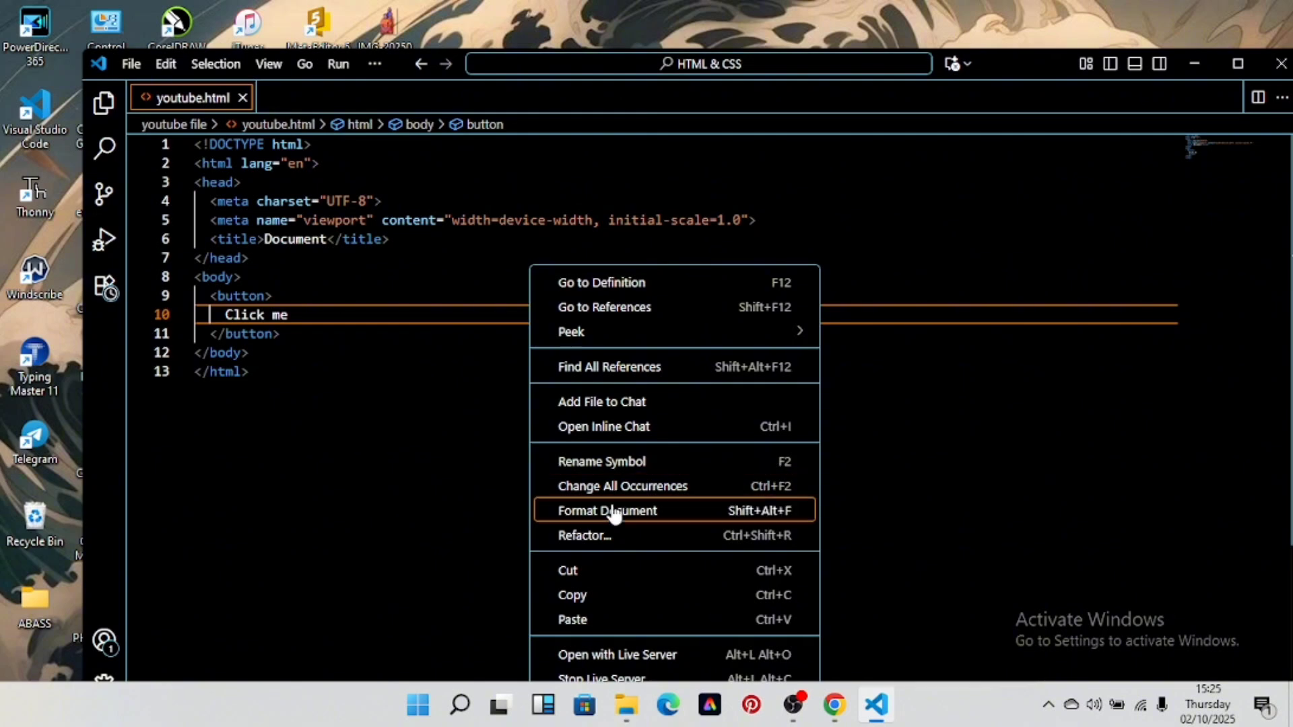
pyautogui.click(663, 657)
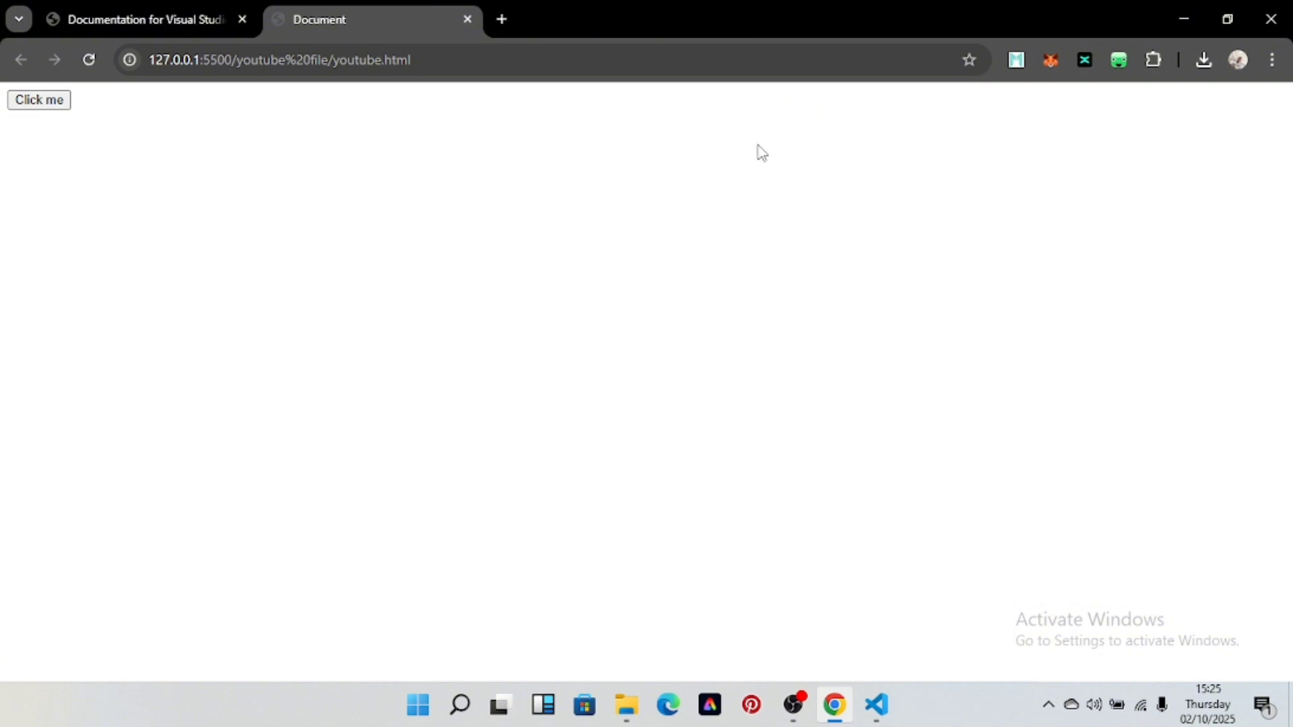
# - Switch back to Visual Studio Code and delete the whole "Click me" button element from the body
pyautogui.click(876, 705)
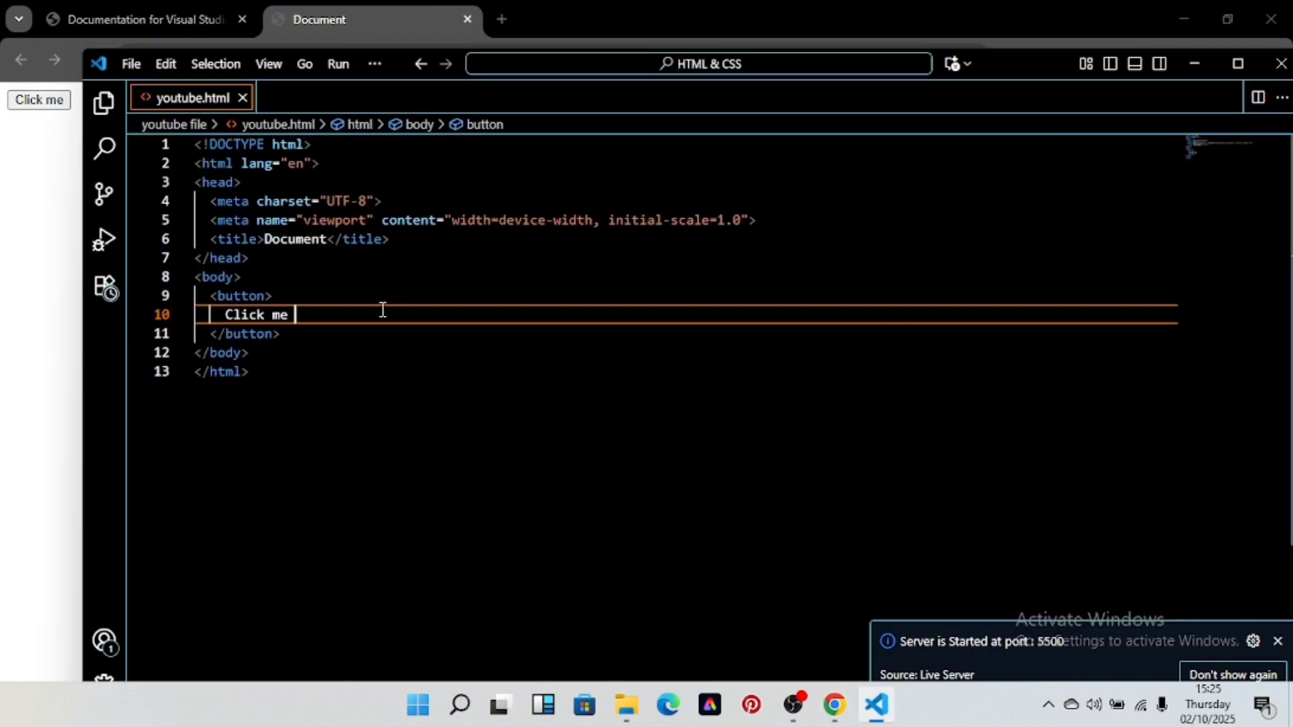
pyautogui.click(345, 344)
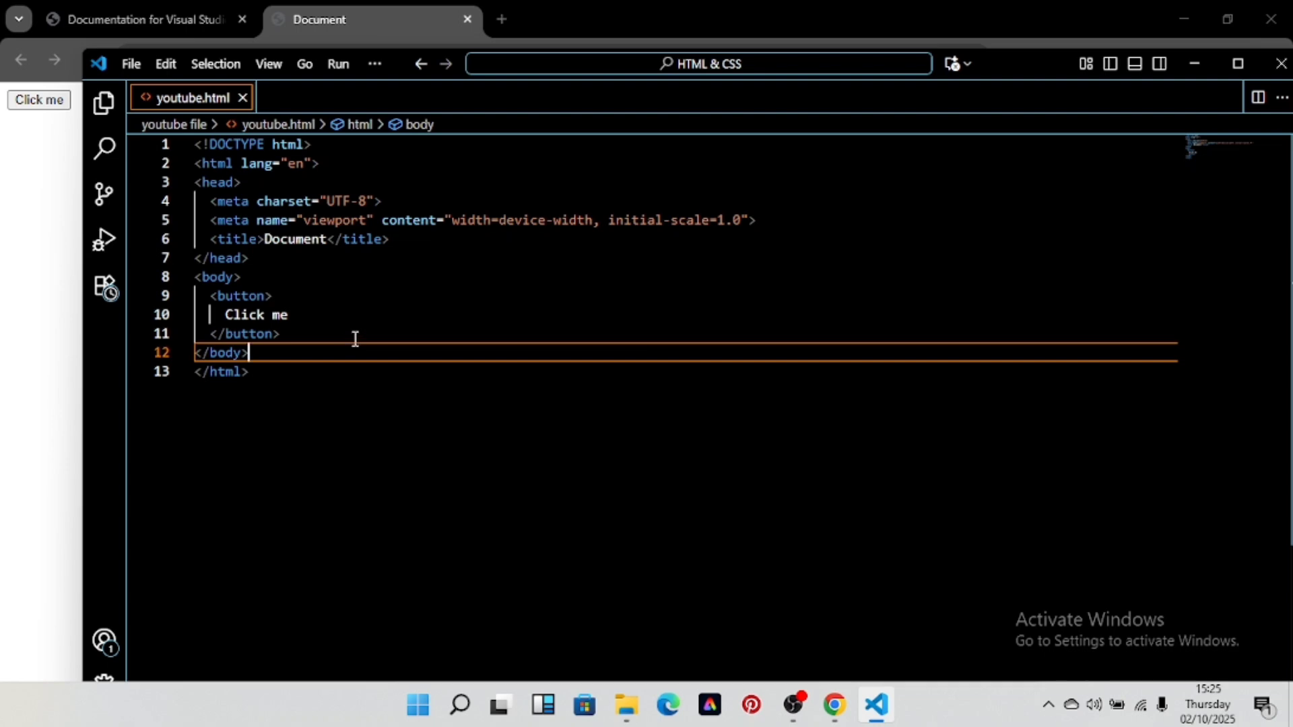
pyautogui.click(355, 336)
pyautogui.moveTo(356, 337); pyautogui.dragTo(188, 299)
pyautogui.press('BackSpace')
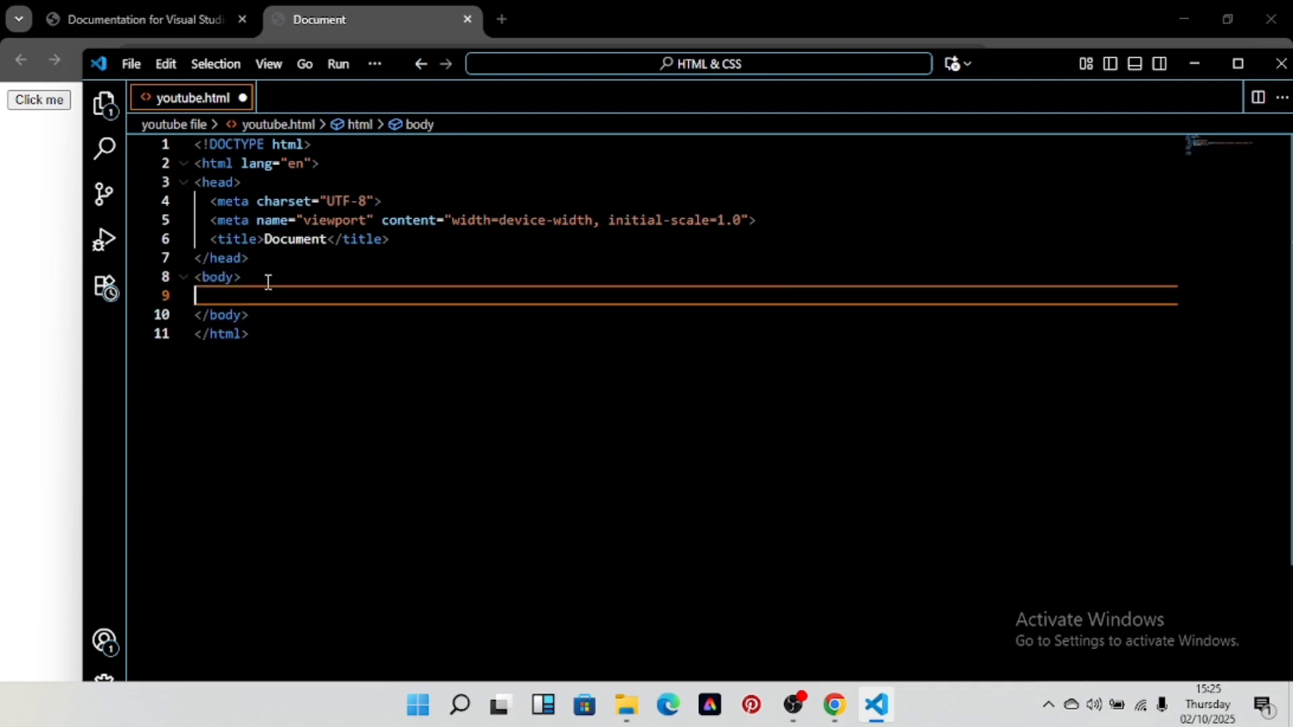